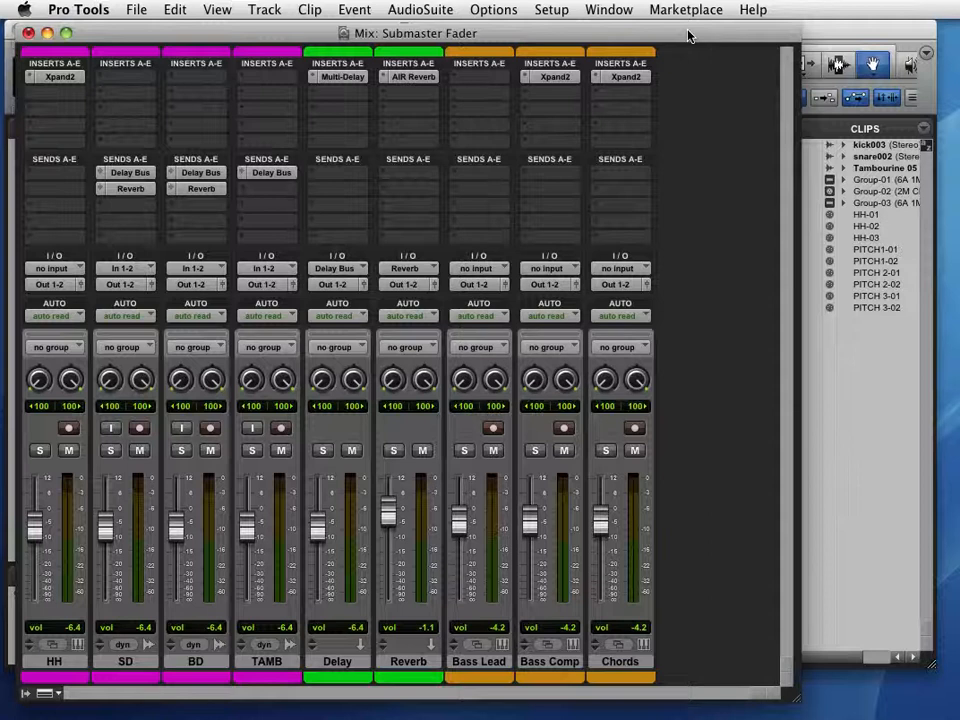
- Create one new stereo Aux Input track in the session
key("super+shift+n")
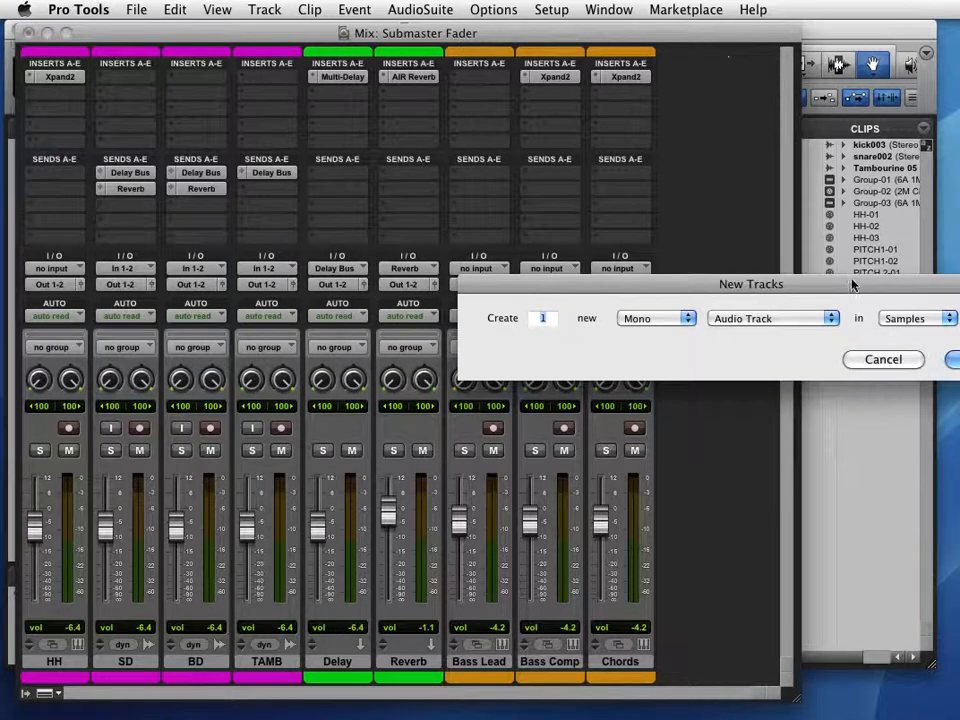
left_click(468, 272)
left_click(467, 285)
left_click(560, 272)
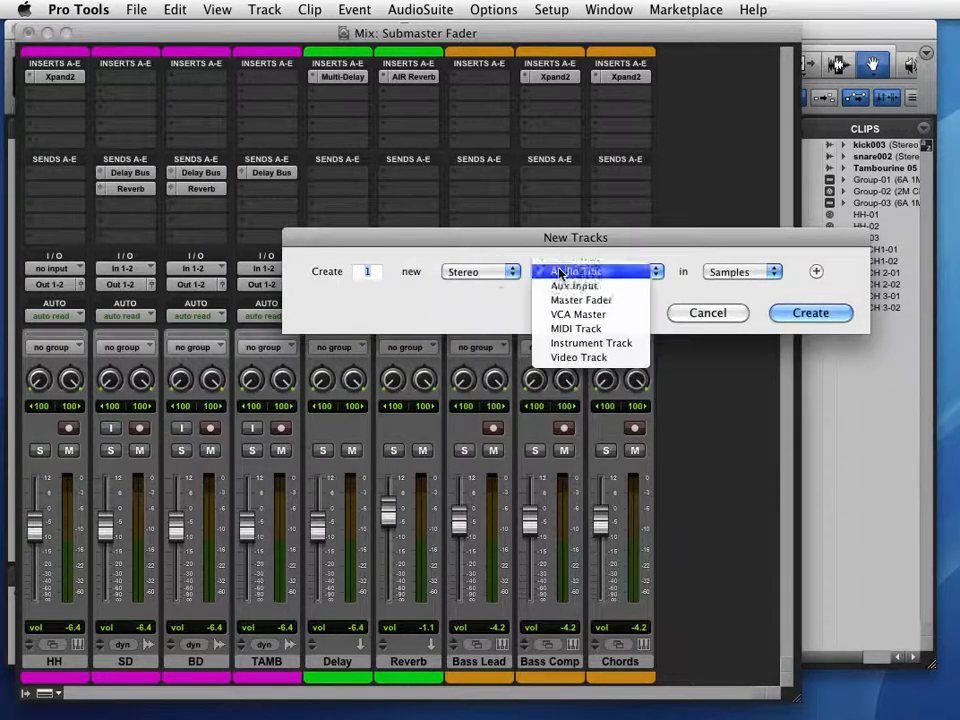
left_click(575, 286)
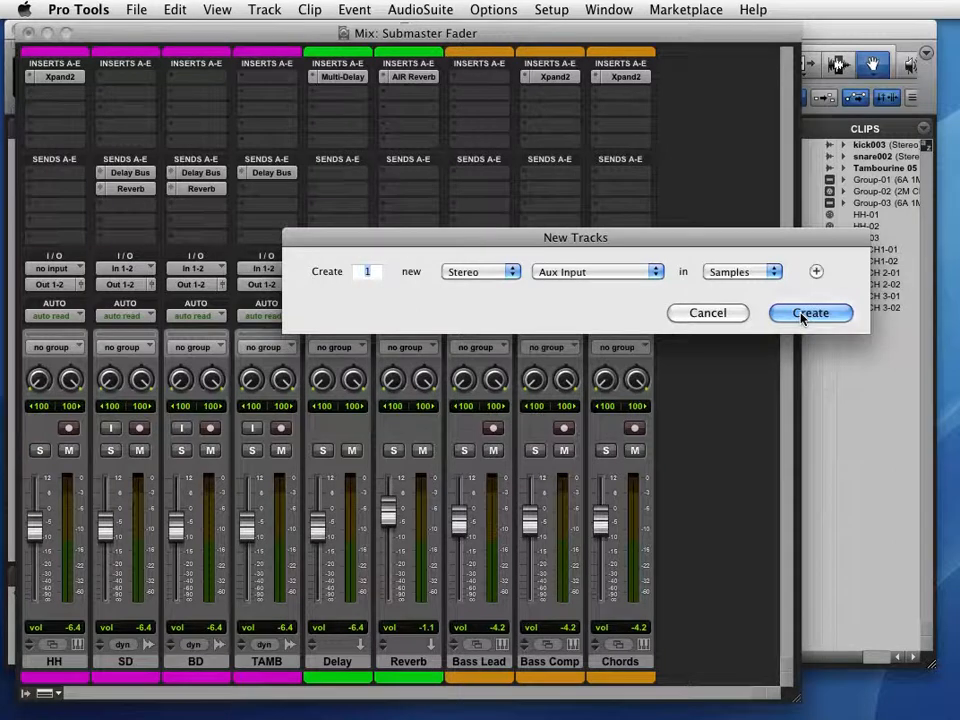
left_click(801, 316)
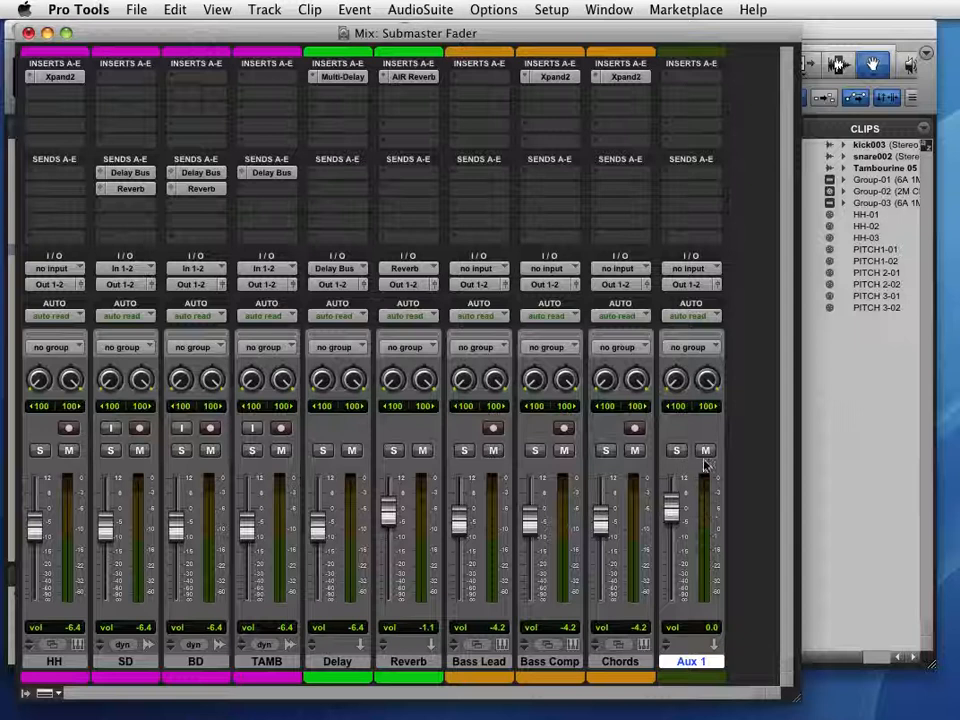
- Rename the new aux track as SubMaster and assign it a bright blue track color
double_click(695, 668)
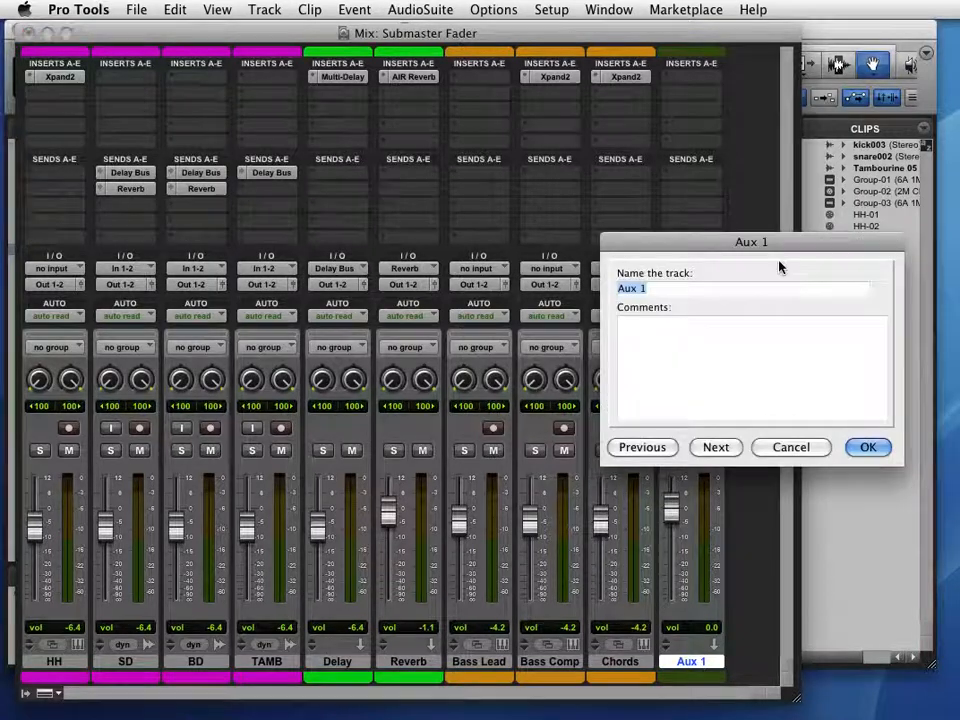
type("SubMaster")
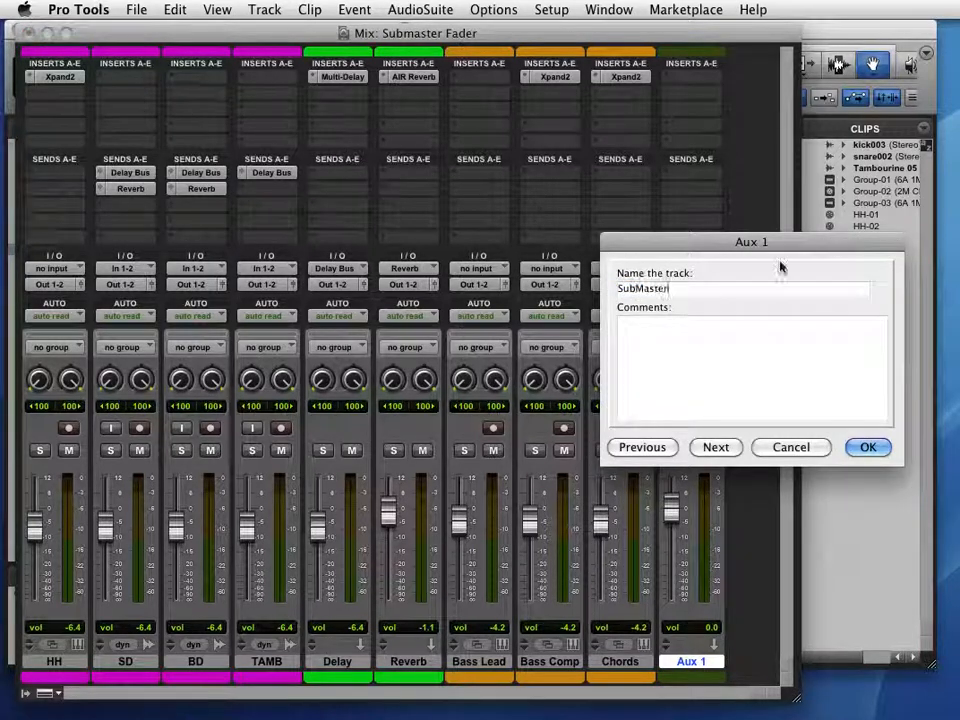
left_click(870, 446)
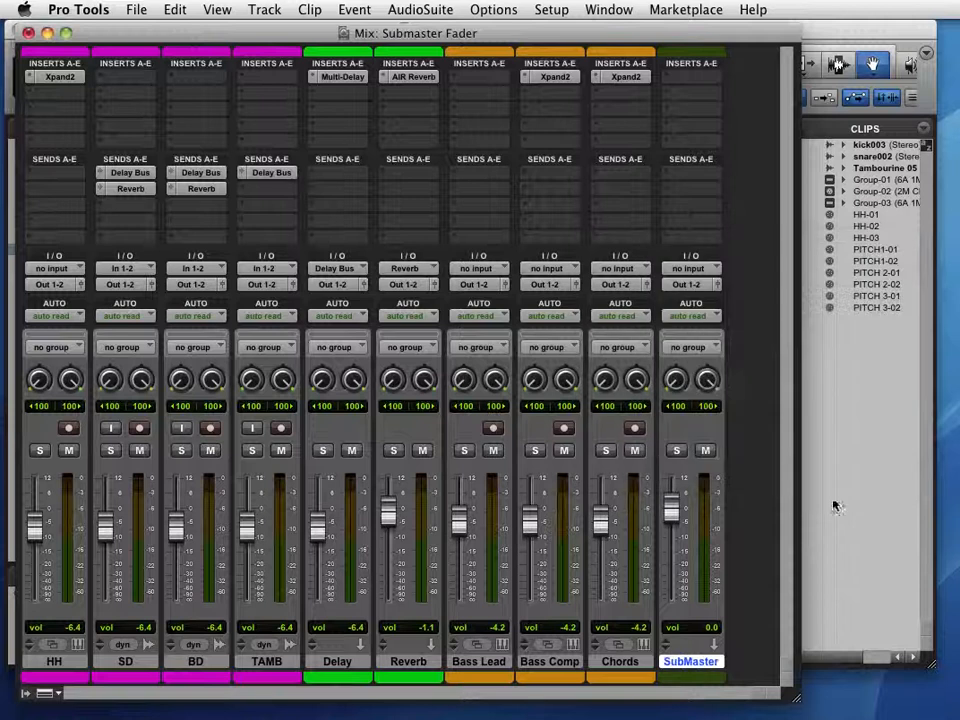
double_click(688, 681)
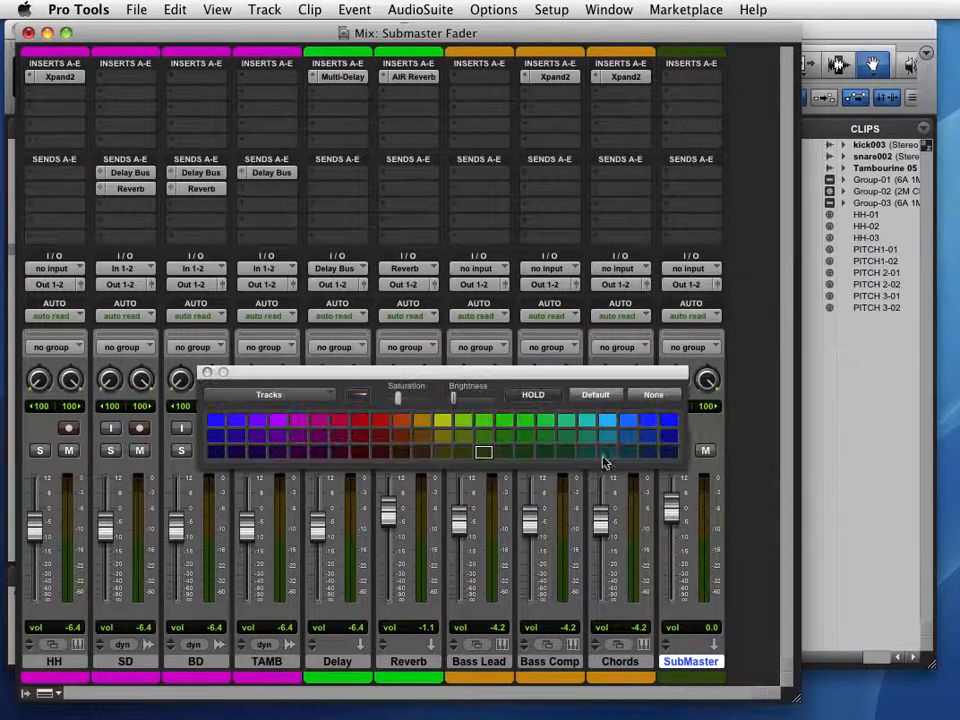
left_click(669, 421)
left_click(207, 373)
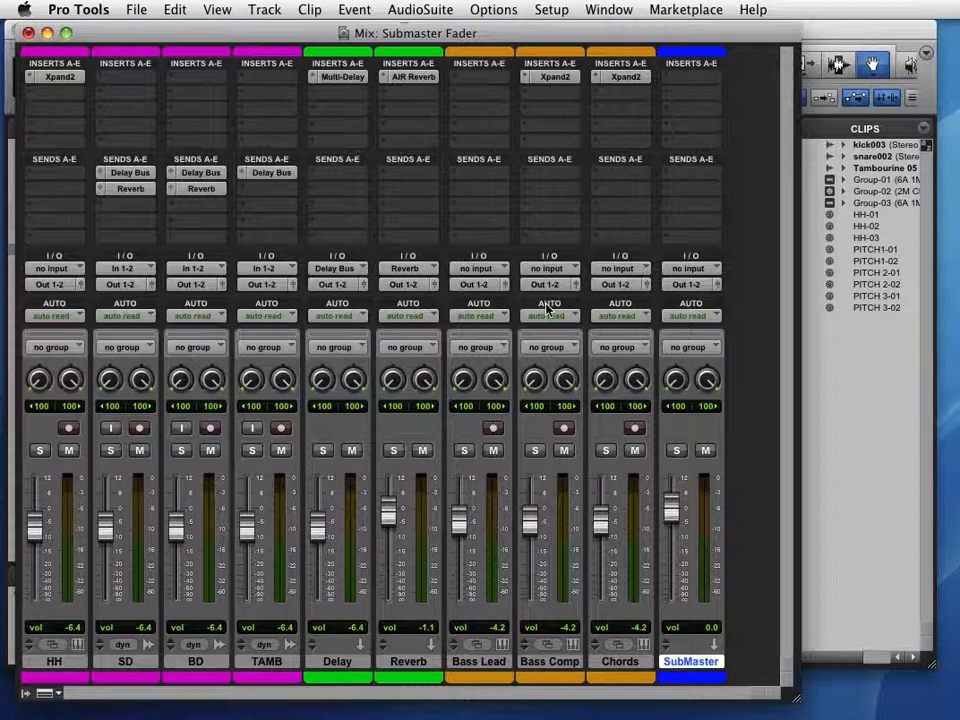
key("space")
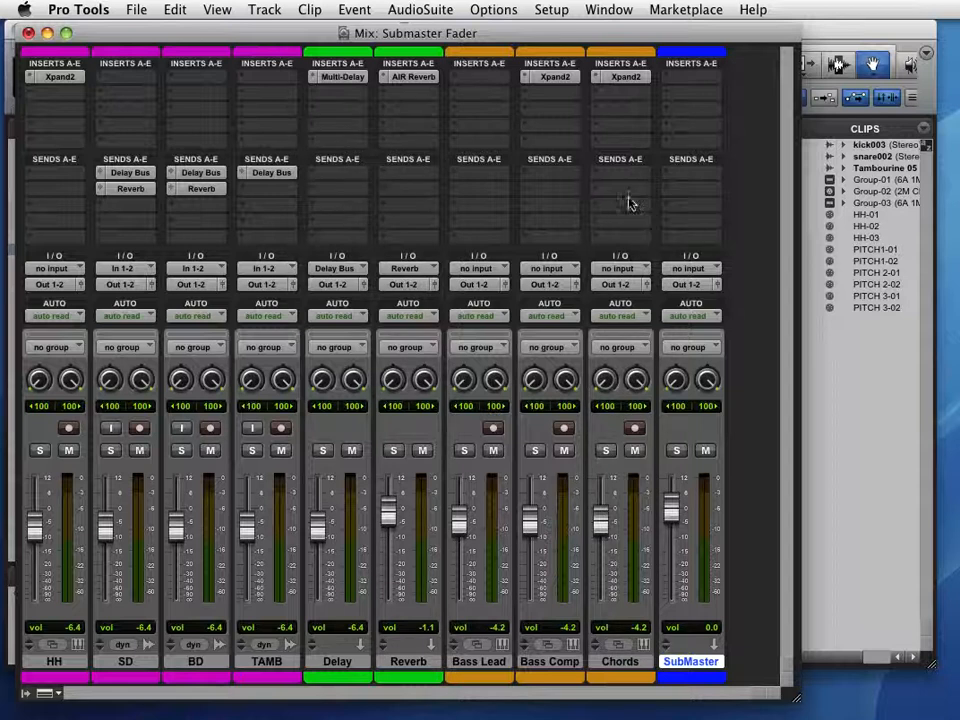
- Rename the stereo bus path Bus 11-12 as SubBus in the I/O Setup and apply the change
left_click(535, 8)
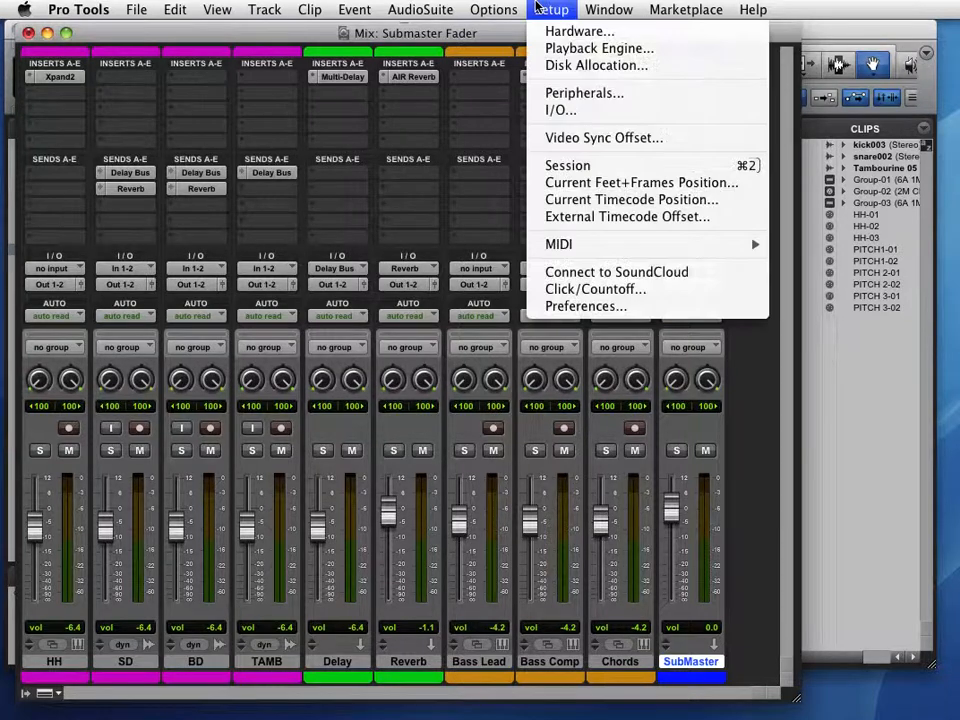
left_click(562, 112)
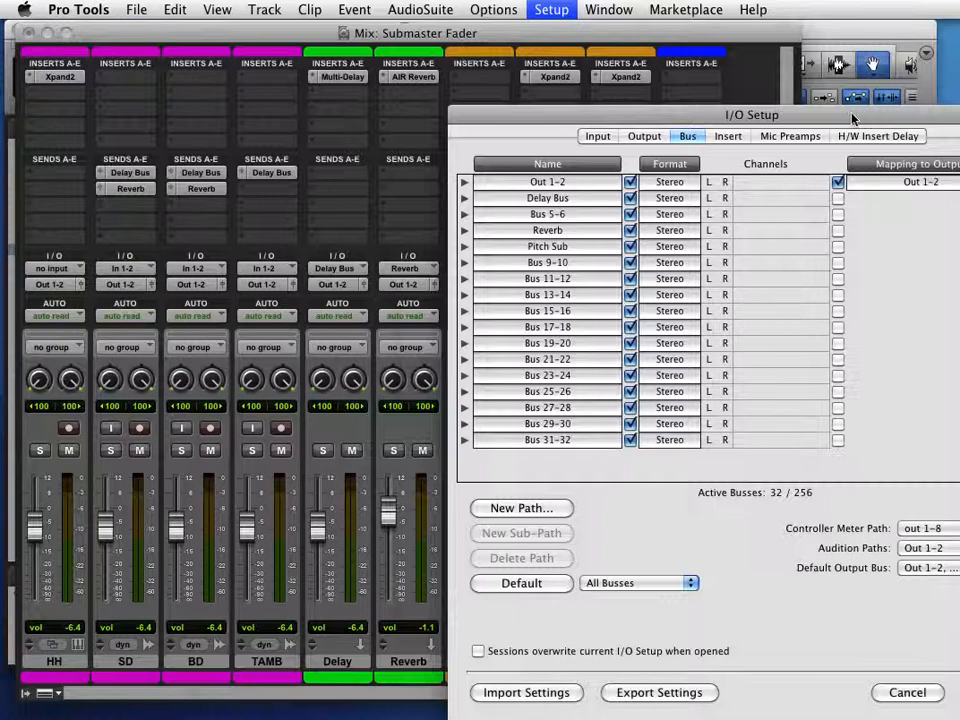
left_click_drag(853, 118, 601, 68)
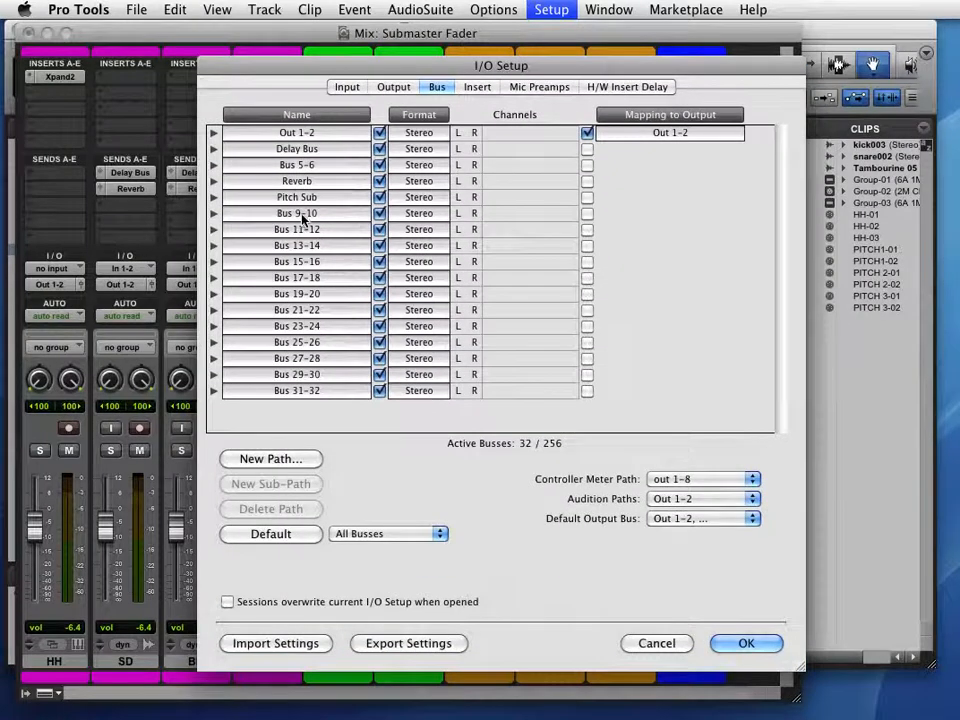
left_click(303, 231)
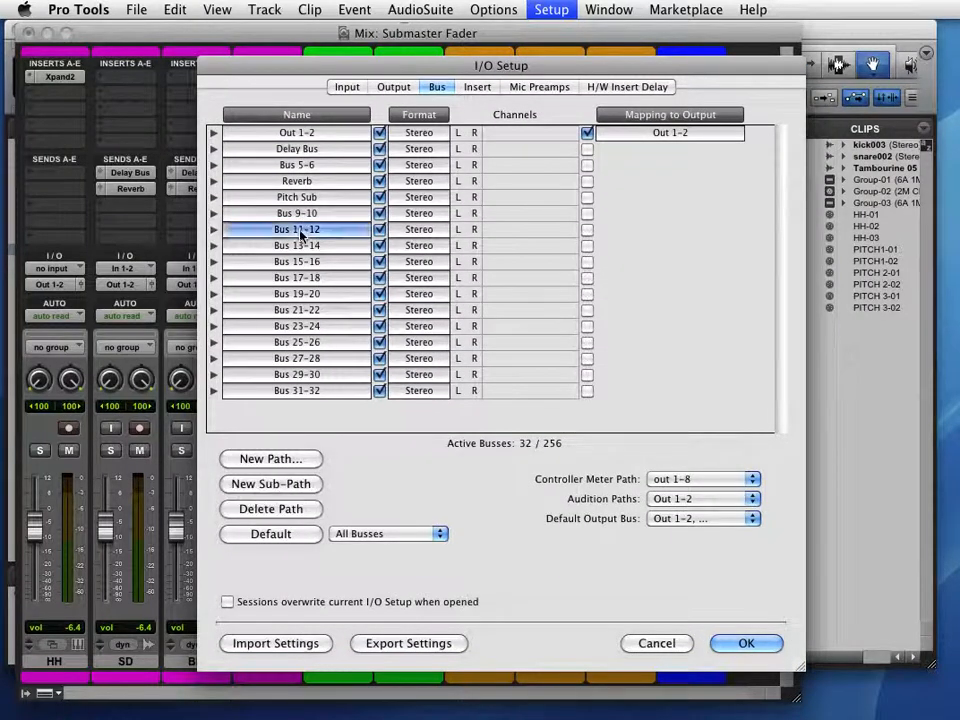
double_click(300, 231)
type("Sub")
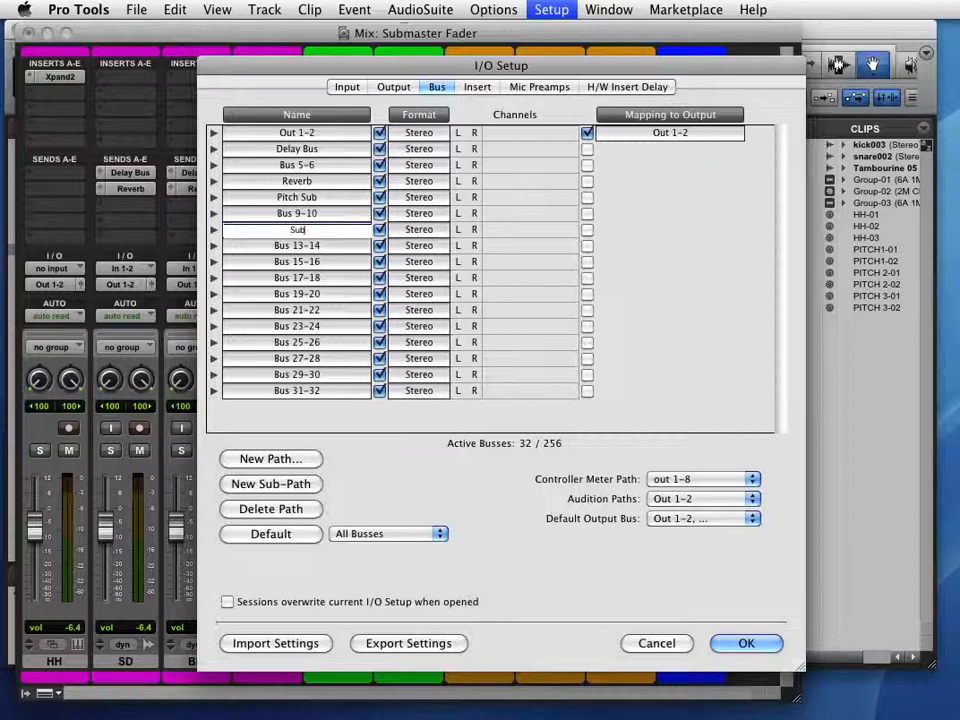
type("Bus")
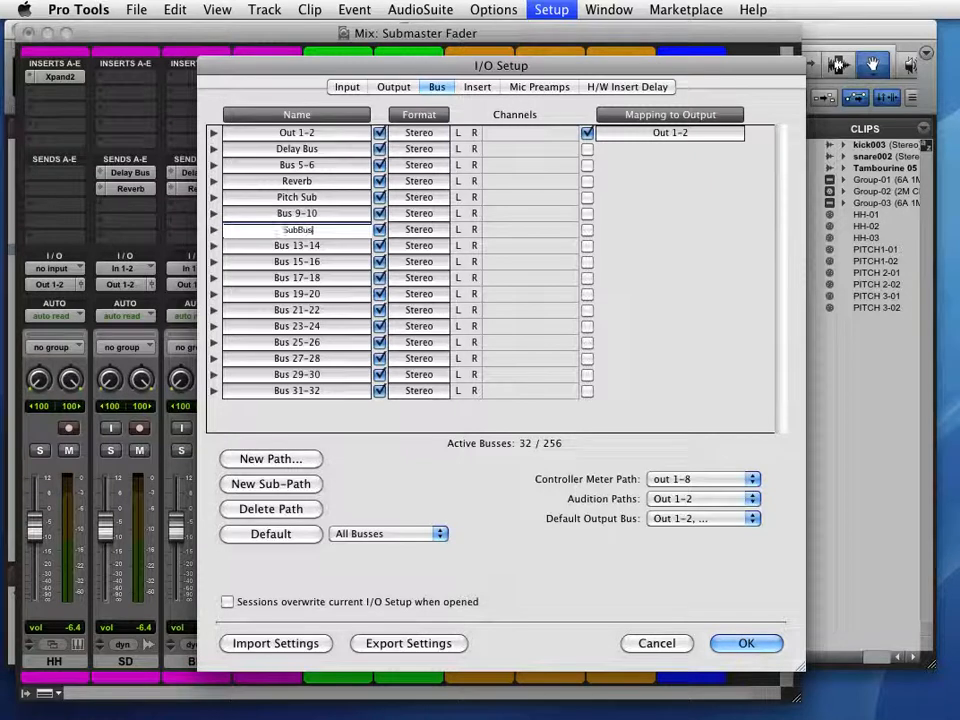
key("Return")
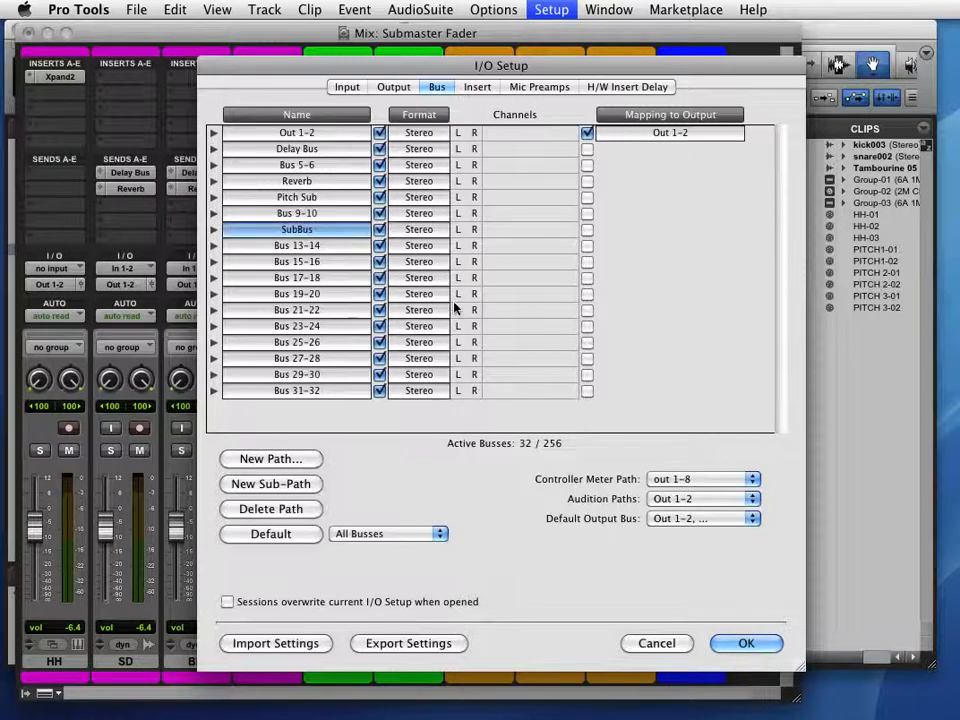
left_click(747, 644)
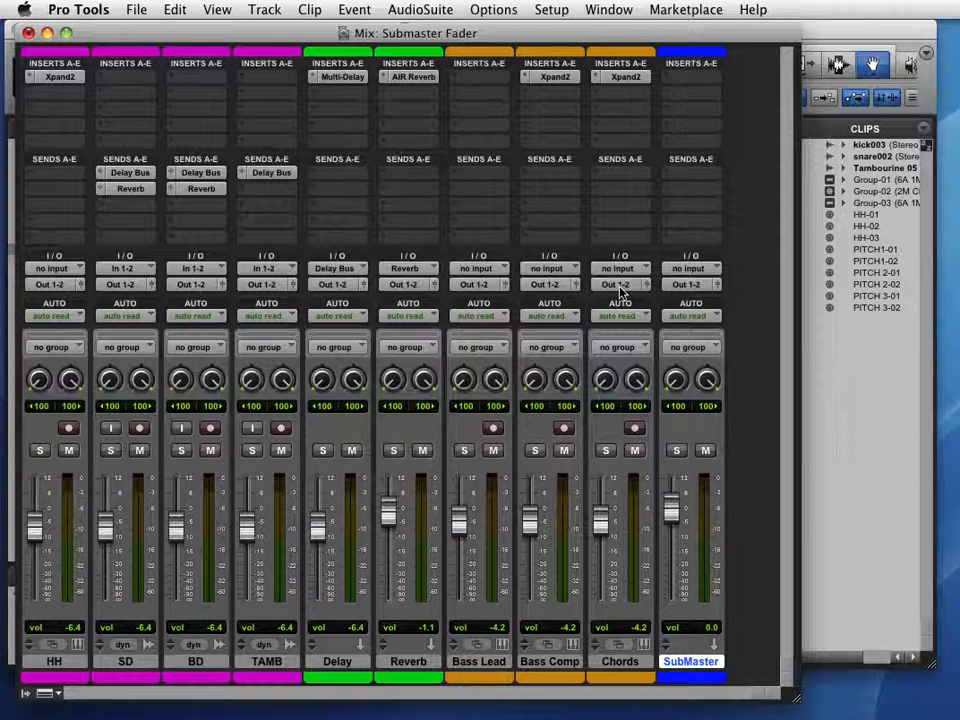
- Route the outputs of all tracks at once to the stereo SubBus
left_click(56, 287)
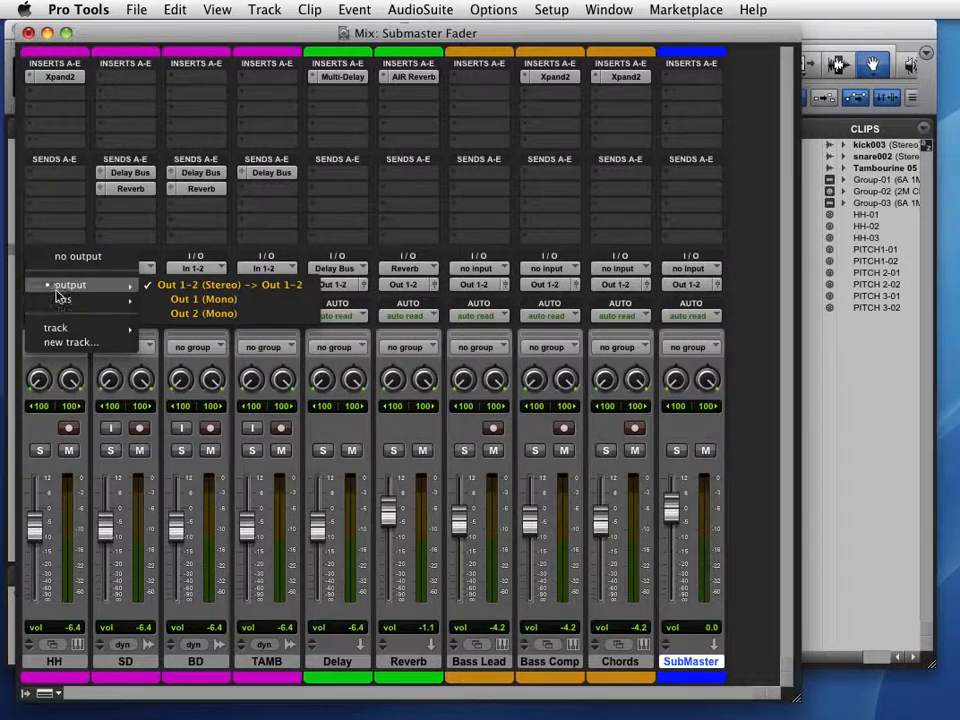
mouse_move(58, 298)
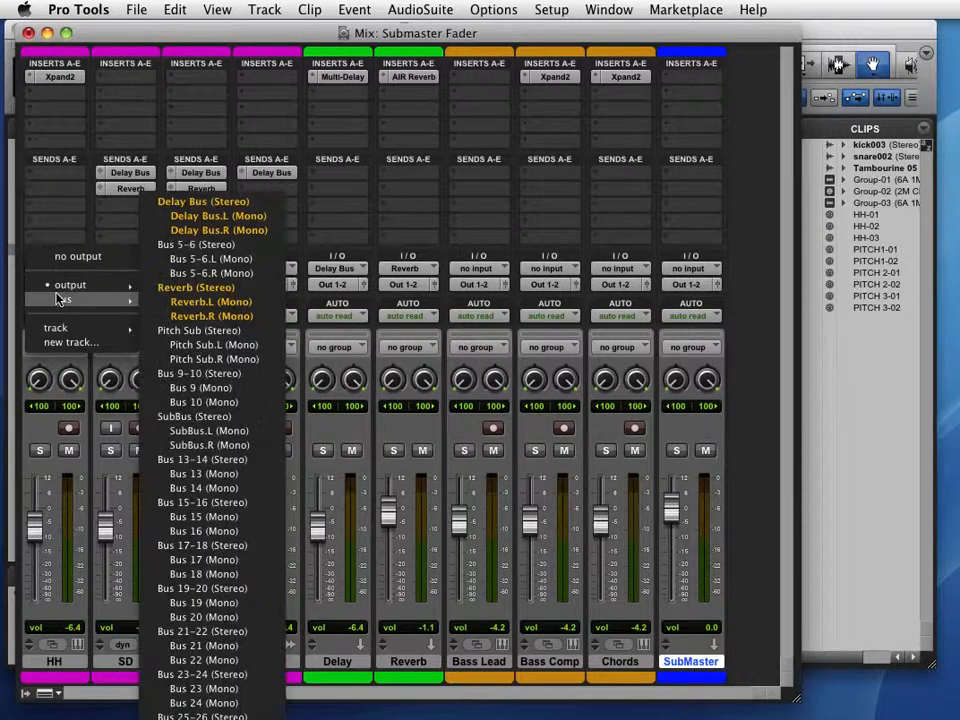
left_click(229, 418, "alt")
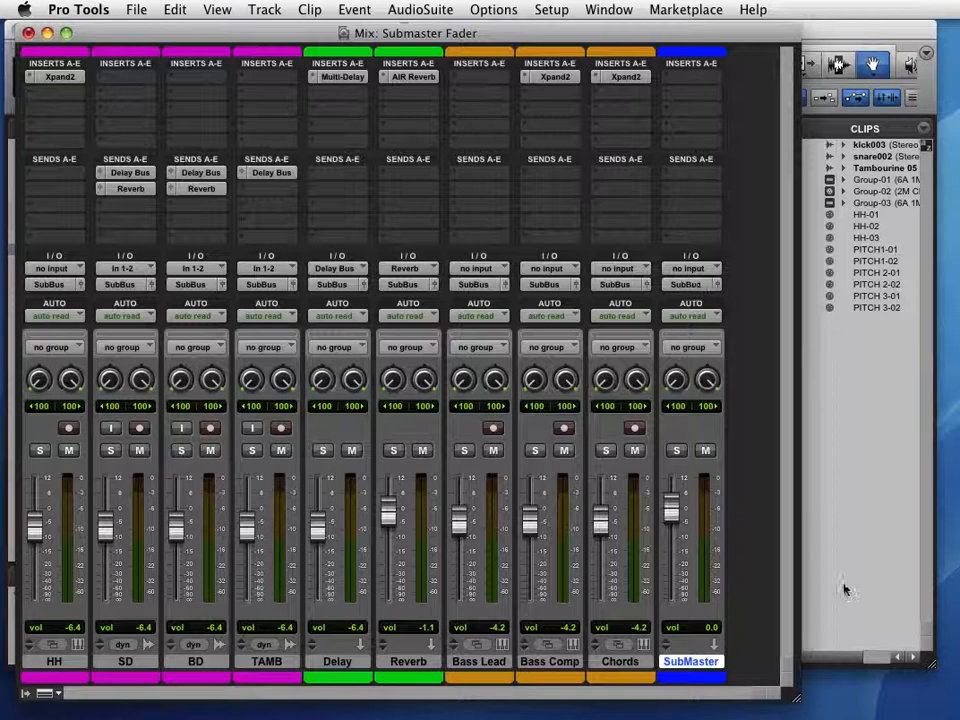
- Set the SubMaster track's output to Out 1-2 (Stereo) and its input to SubBus (Stereo)
left_click(687, 285)
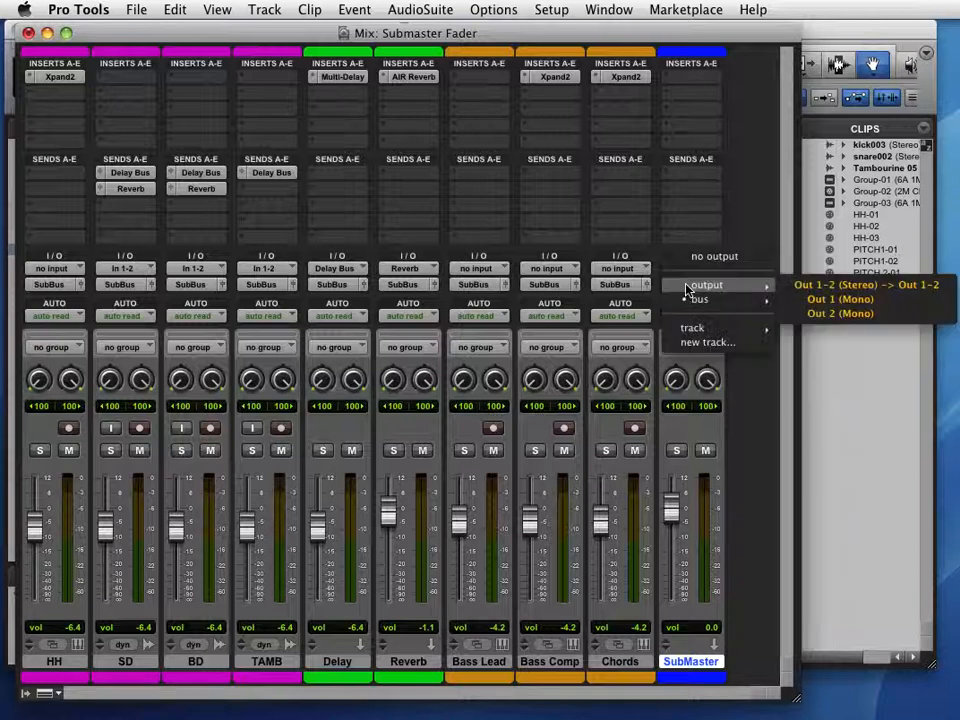
left_click(814, 287)
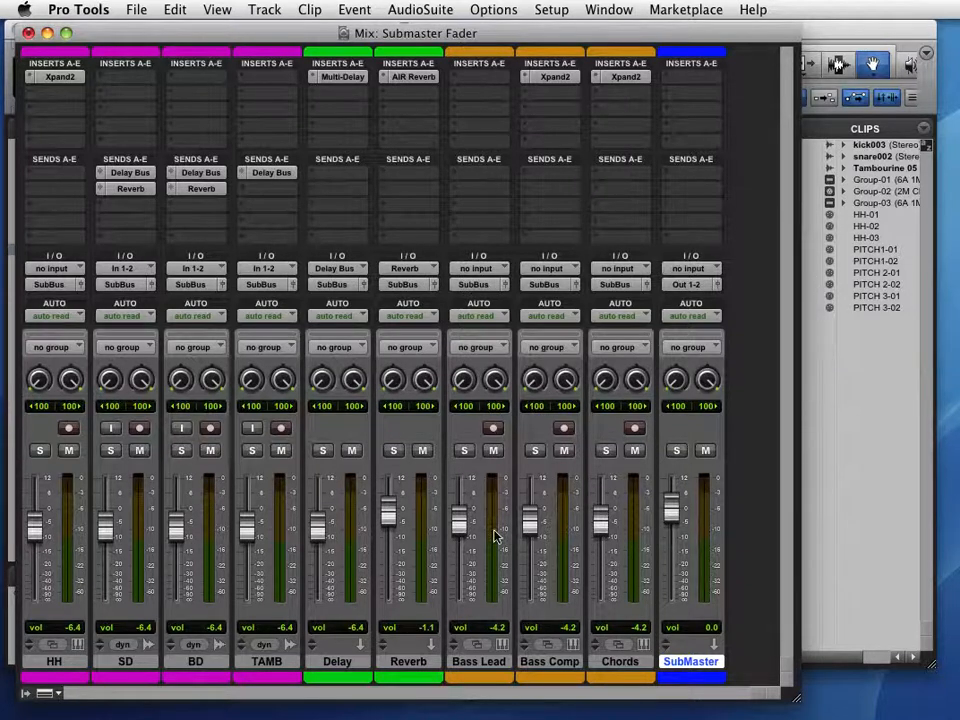
key("space")
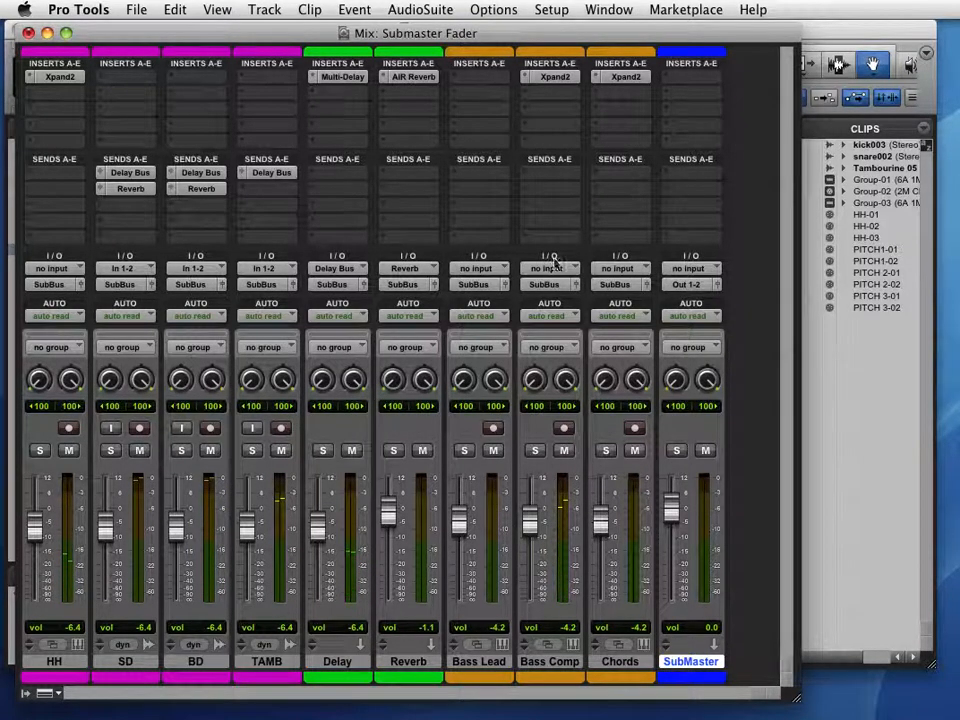
left_click(699, 269)
mouse_move(715, 316)
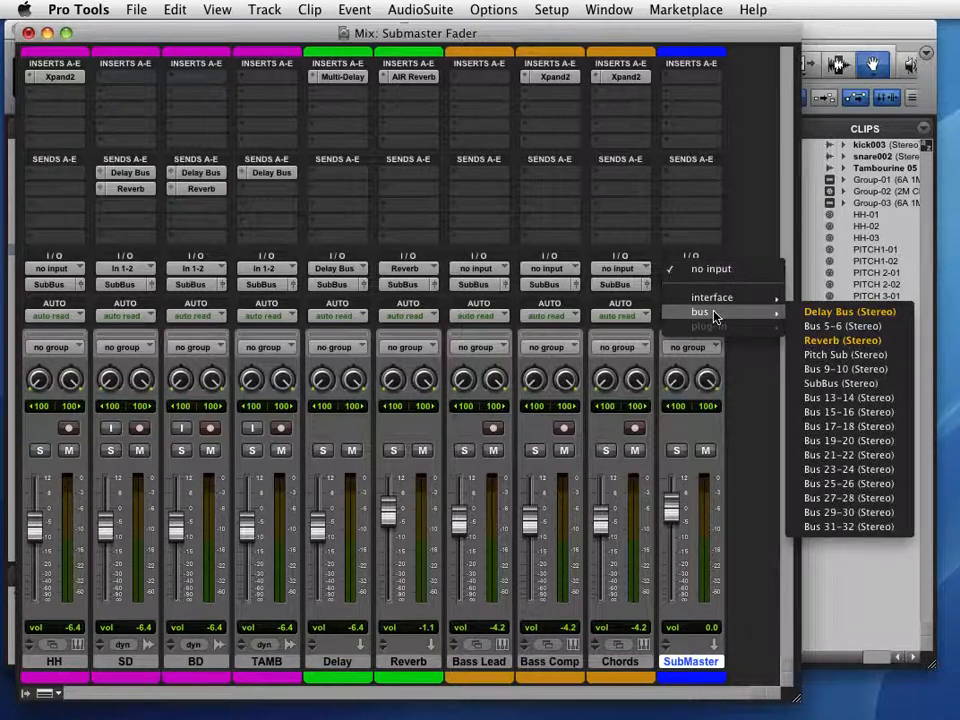
left_click(885, 394)
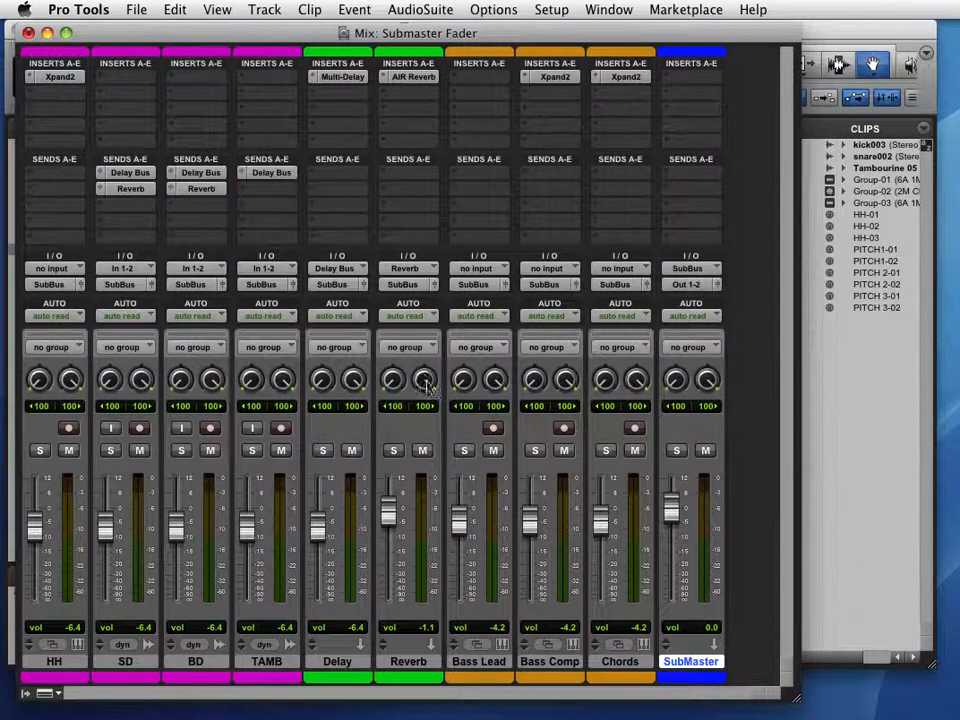
- Play the session through the SubMaster track and set its volume fader to -0.3 dB
key("space")
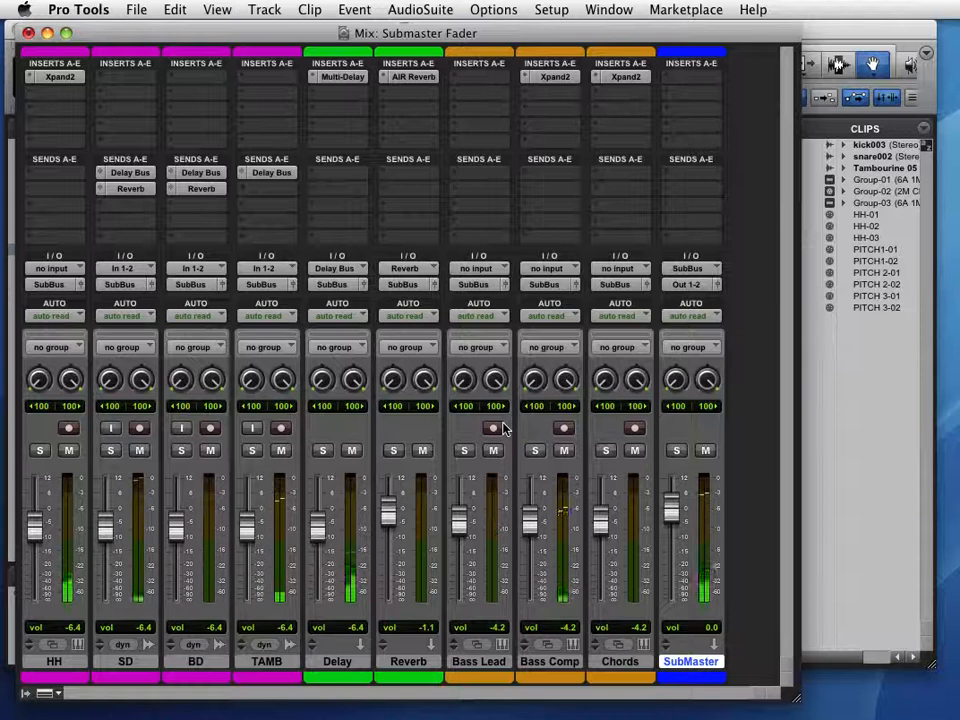
mouse_move(673, 512)
left_mouse_down()
mouse_move(677, 585)
mouse_move(671, 510)
left_mouse_up()
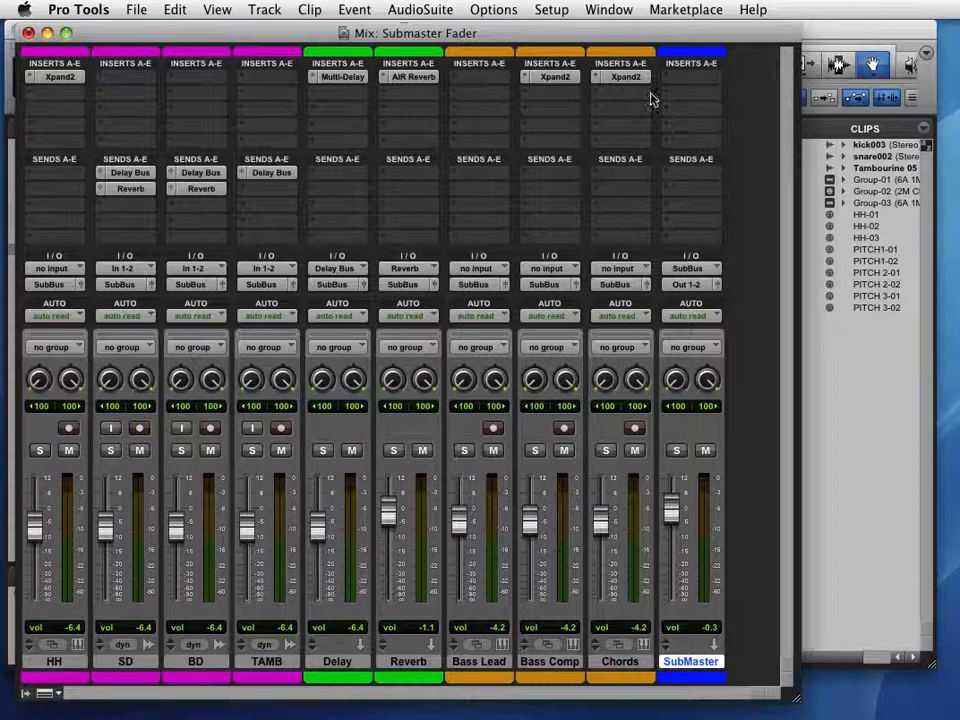
left_click(684, 86)
mouse_move(760, 106)
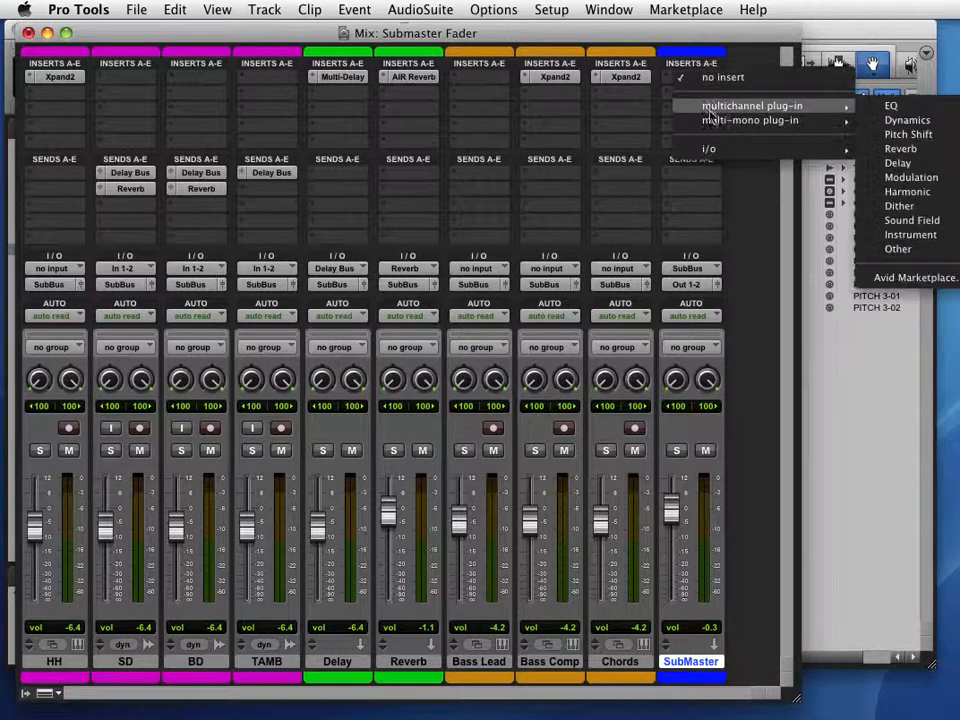
left_click(912, 125)
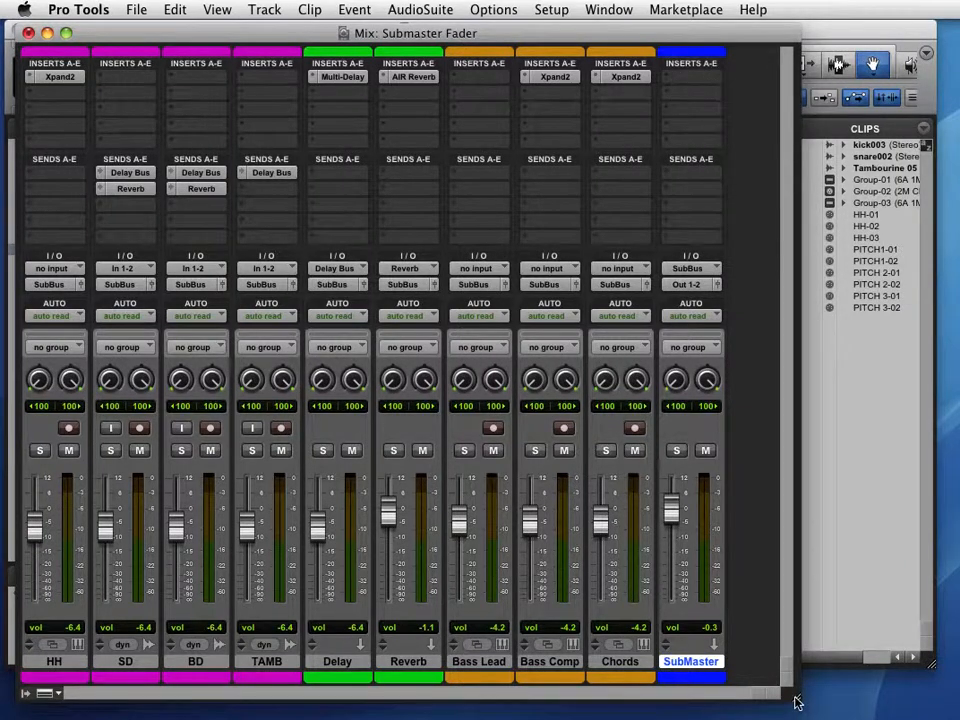
- Narrow the Mix window and insert the multichannel Dyn3 Compressor/Limiter (stereo) in the SubMaster track's first insert slot
left_click_drag(797, 703, 463, 690)
left_click_drag(266, 686, 413, 688)
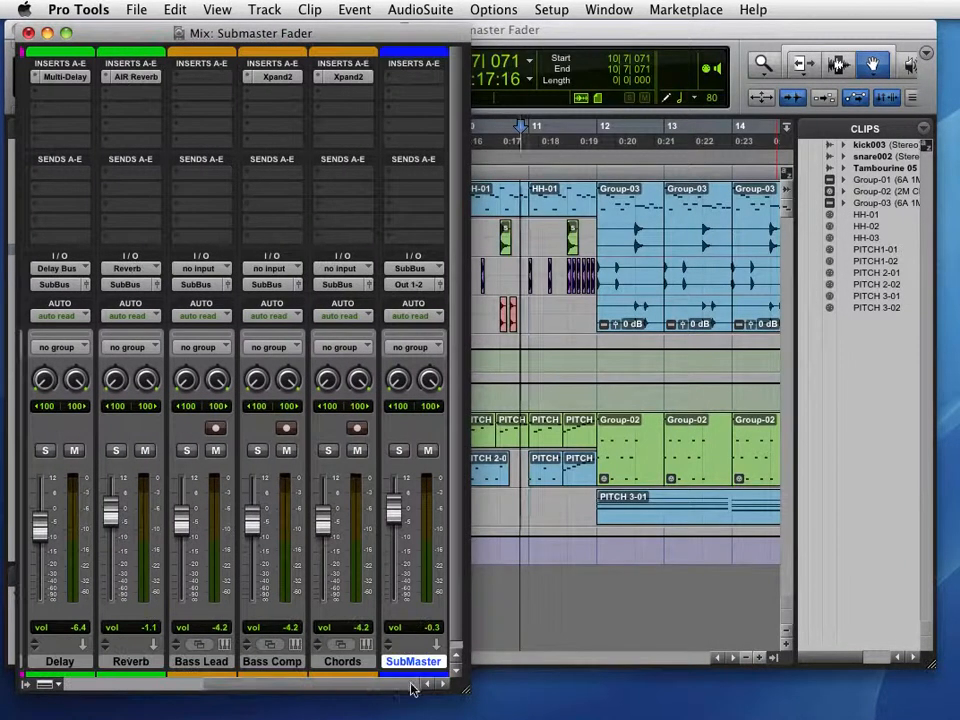
left_click(401, 79)
mouse_move(470, 106)
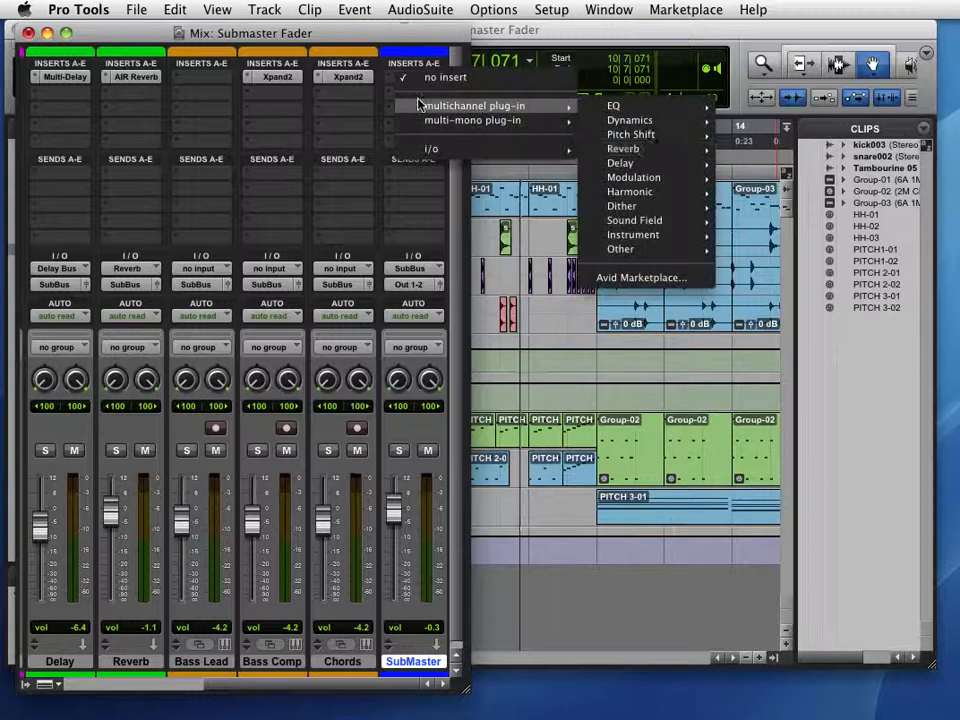
mouse_move(650, 128)
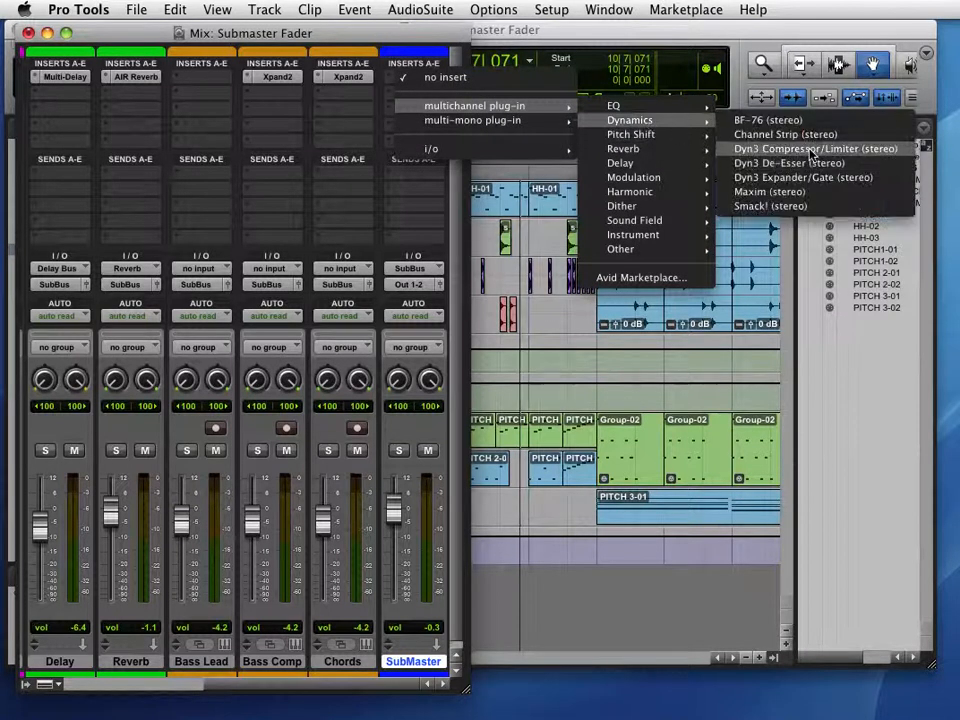
left_click(812, 150)
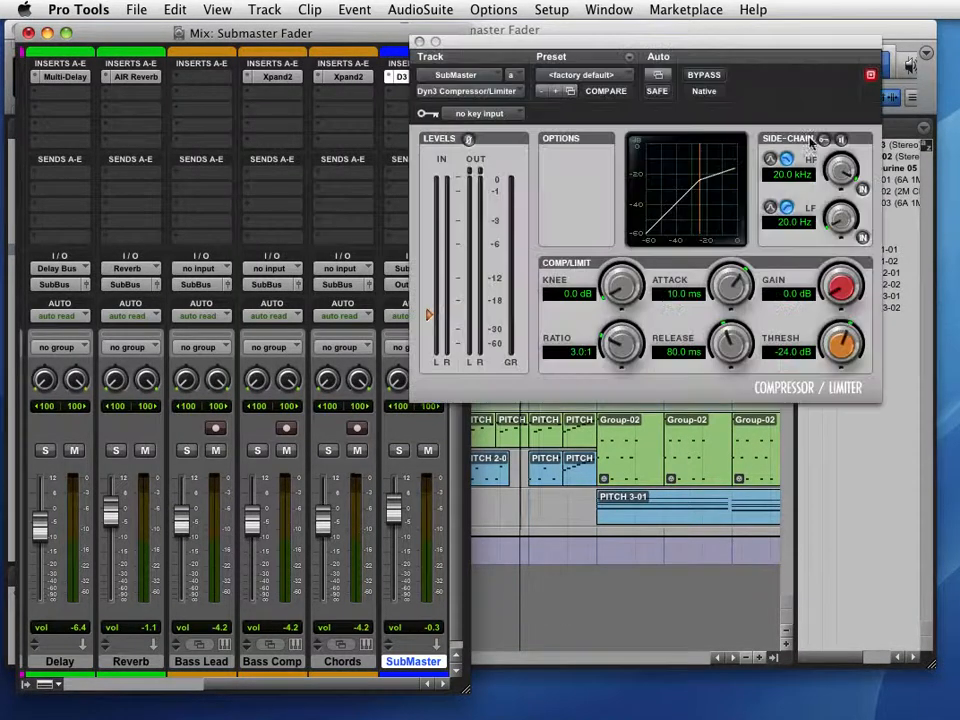
mouse_move(529, 41)
left_mouse_down()
mouse_move(506, 60)
mouse_move(544, 45)
left_mouse_up()
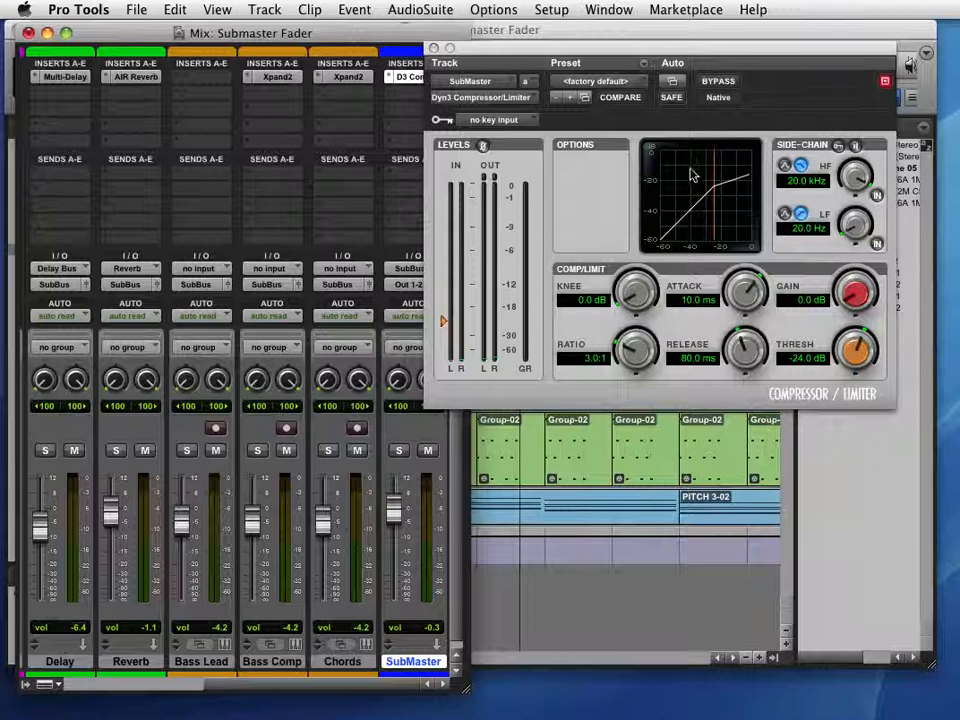
- Compare the mix with the SubMaster's compressor bypassed and active, and raise its threshold to -6.0 dB
left_click(722, 84)
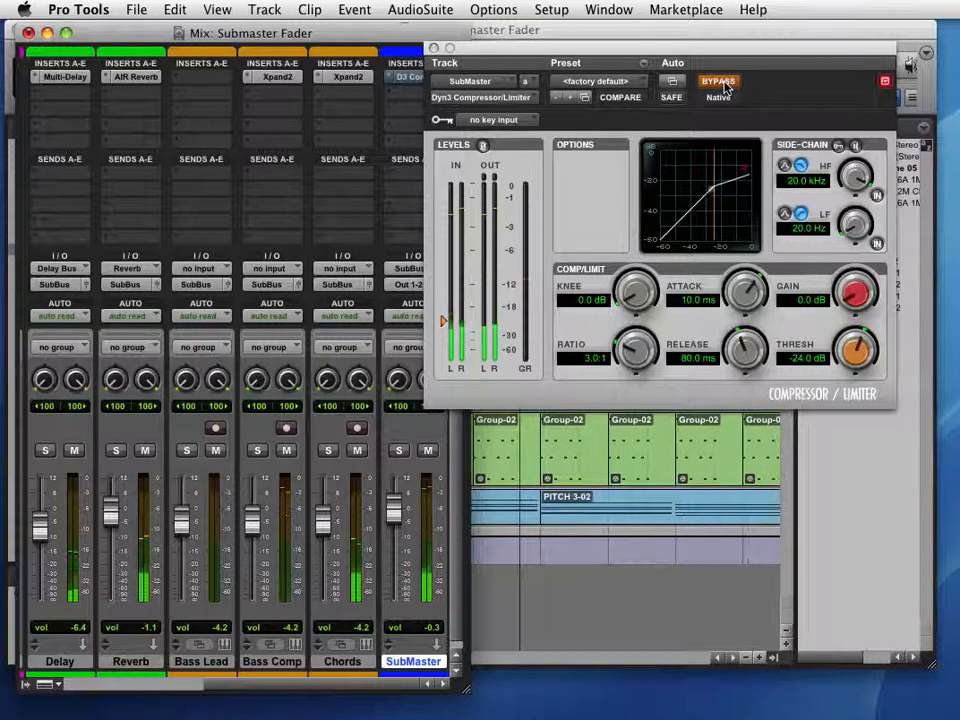
left_click(720, 82)
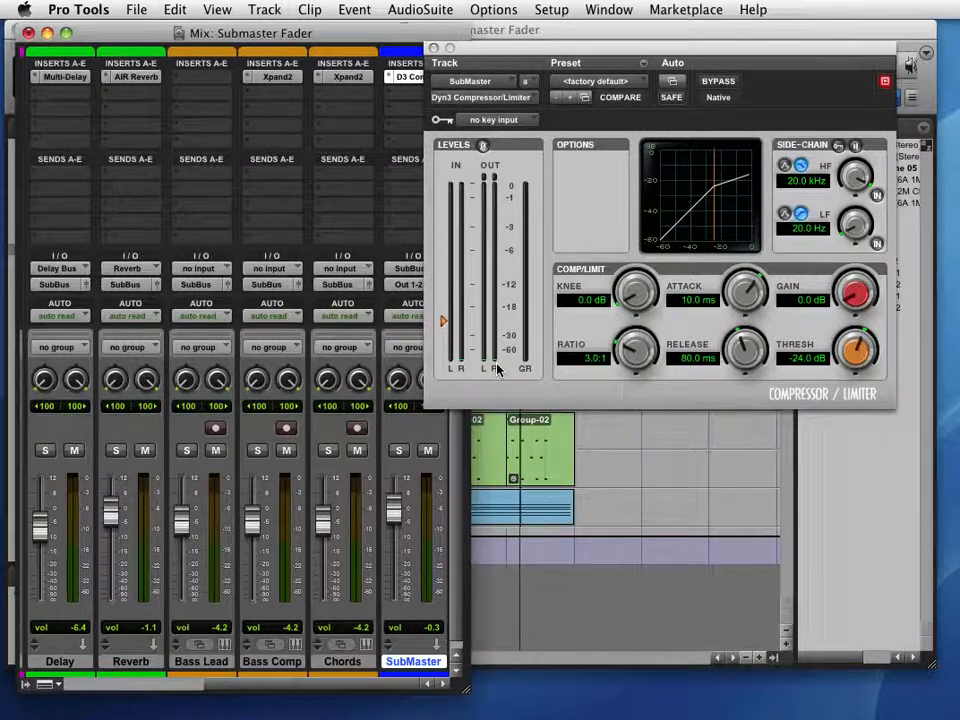
left_click_drag(443, 328, 440, 296)
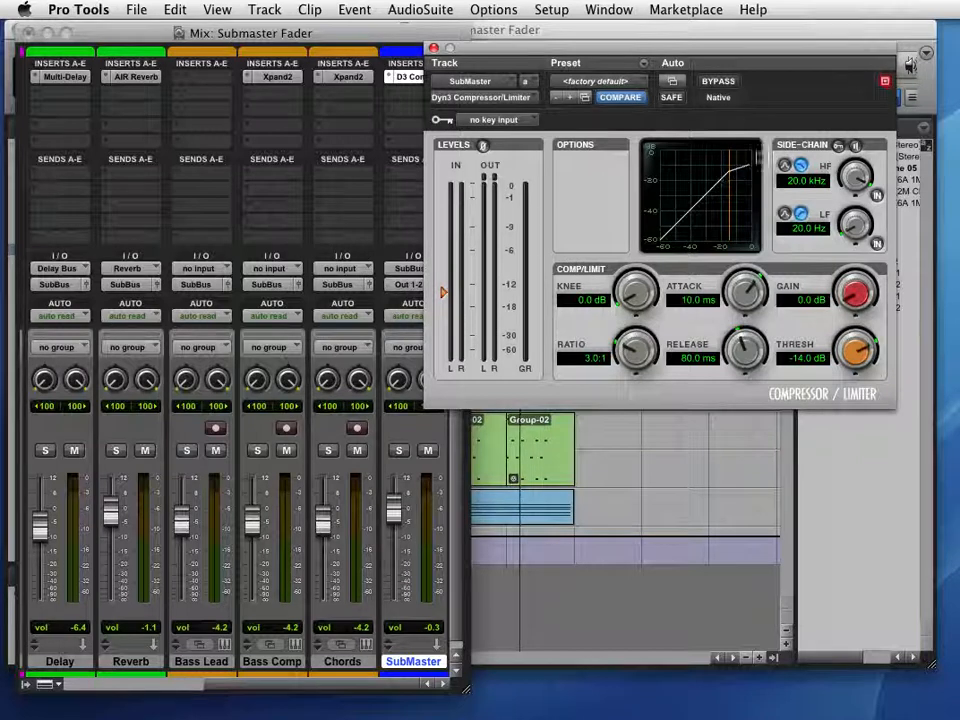
left_click_drag(445, 292, 444, 250)
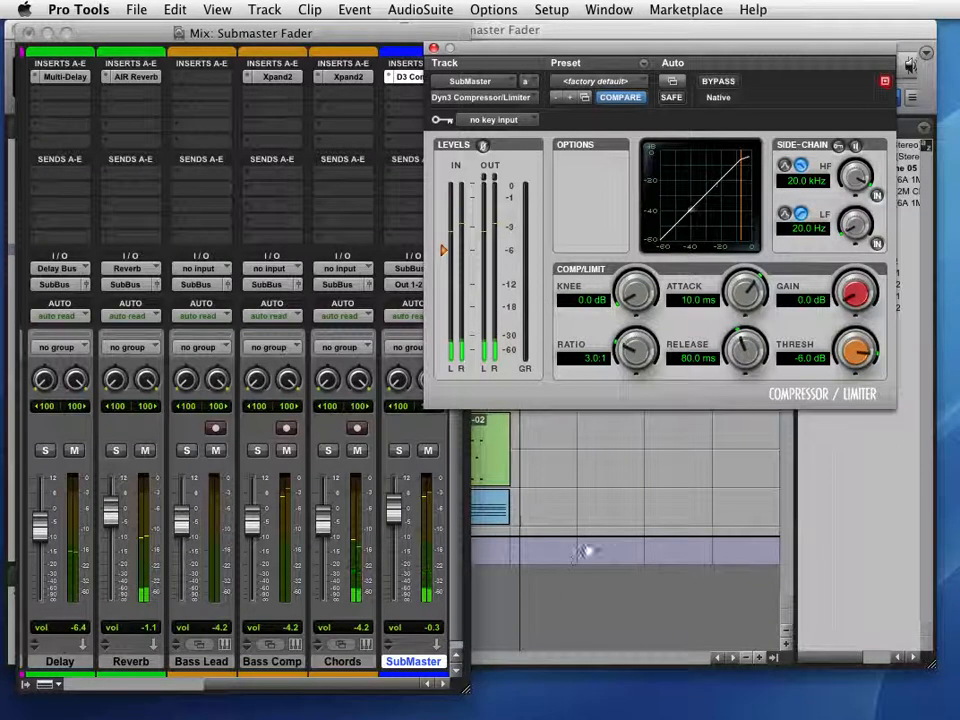
left_click(437, 632)
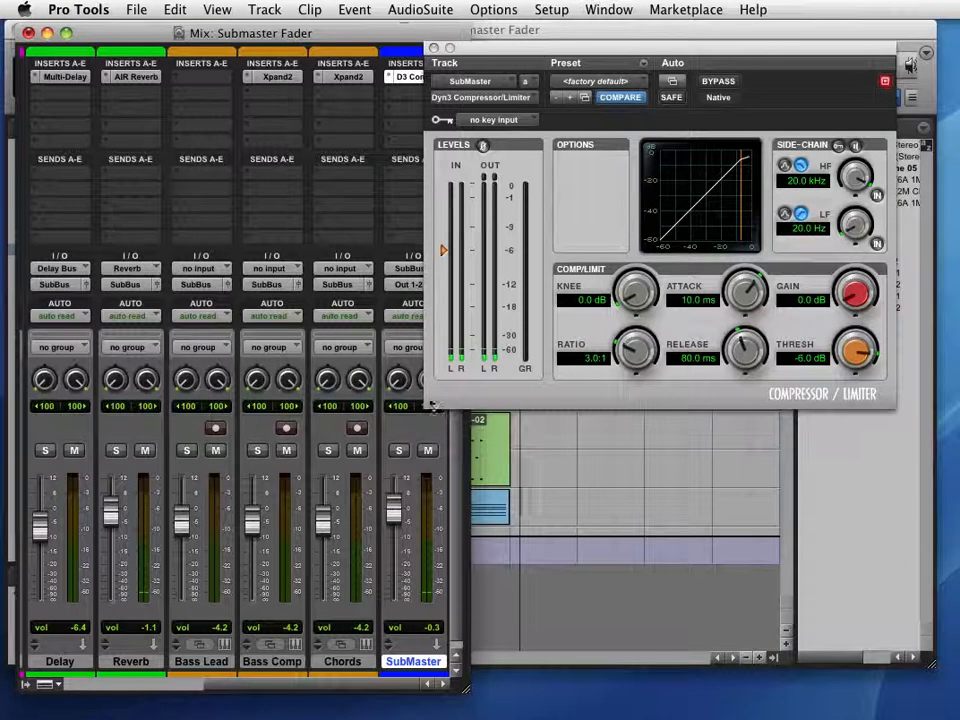
- Move the compressor window clear of the SubMaster strip and set the SubMaster's volume fader to 0.0 dB
left_click_drag(523, 48, 598, 62)
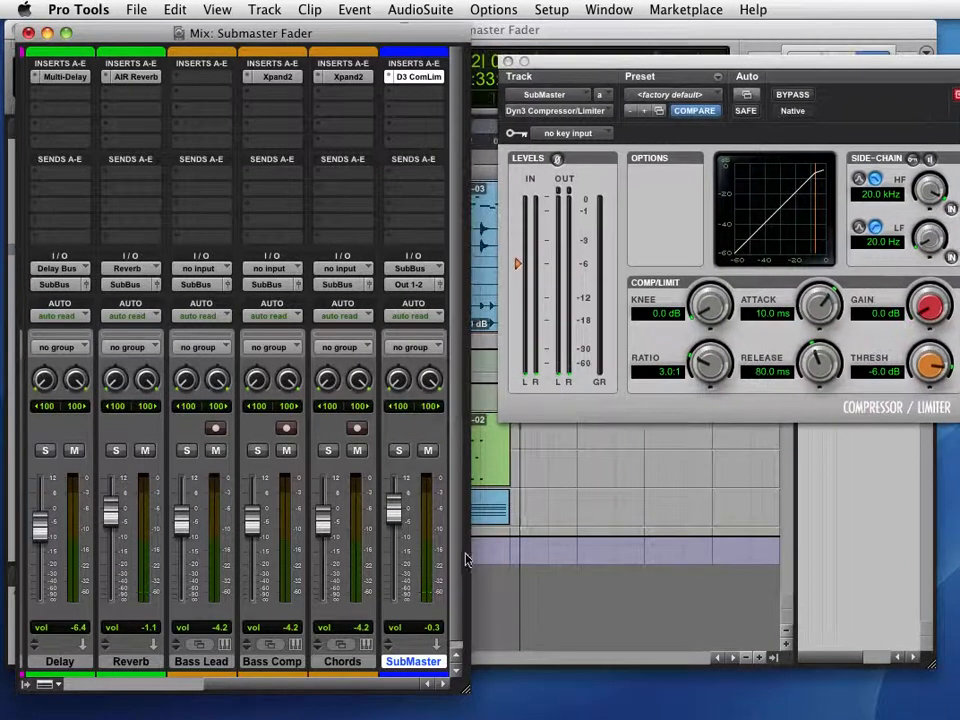
left_click_drag(388, 528, 393, 509)
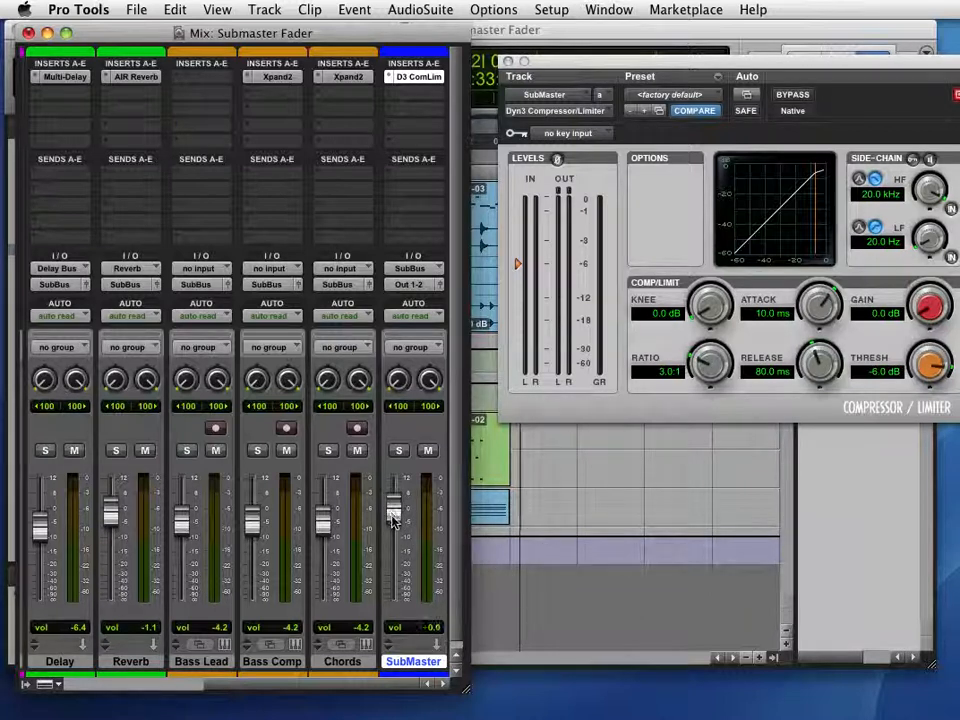
left_click_drag(393, 530, 393, 538)
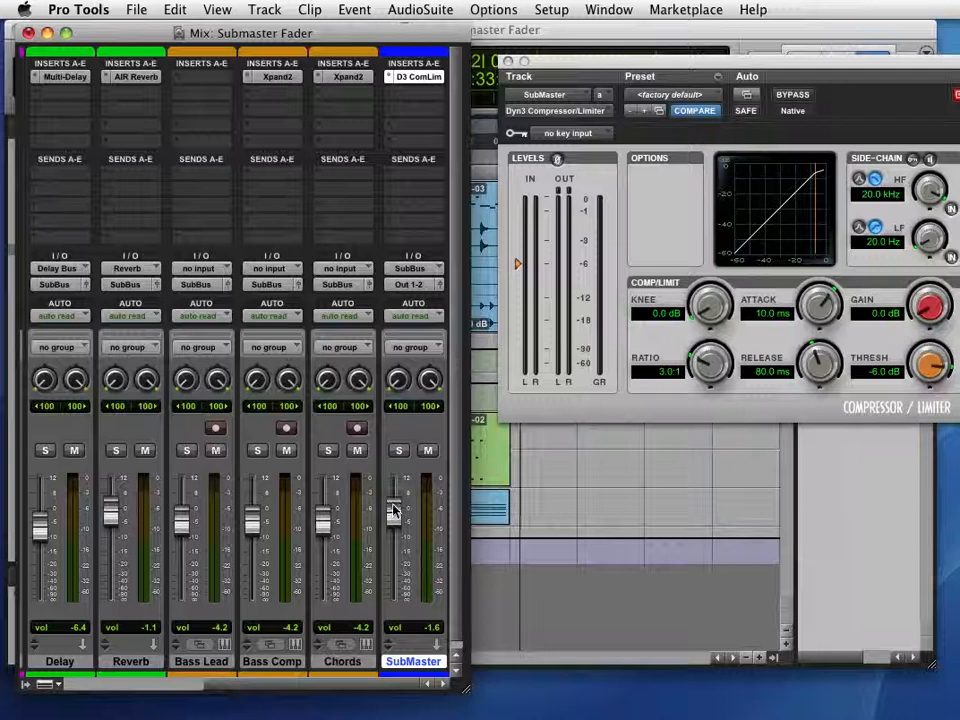
left_click_drag(393, 511, 395, 508)
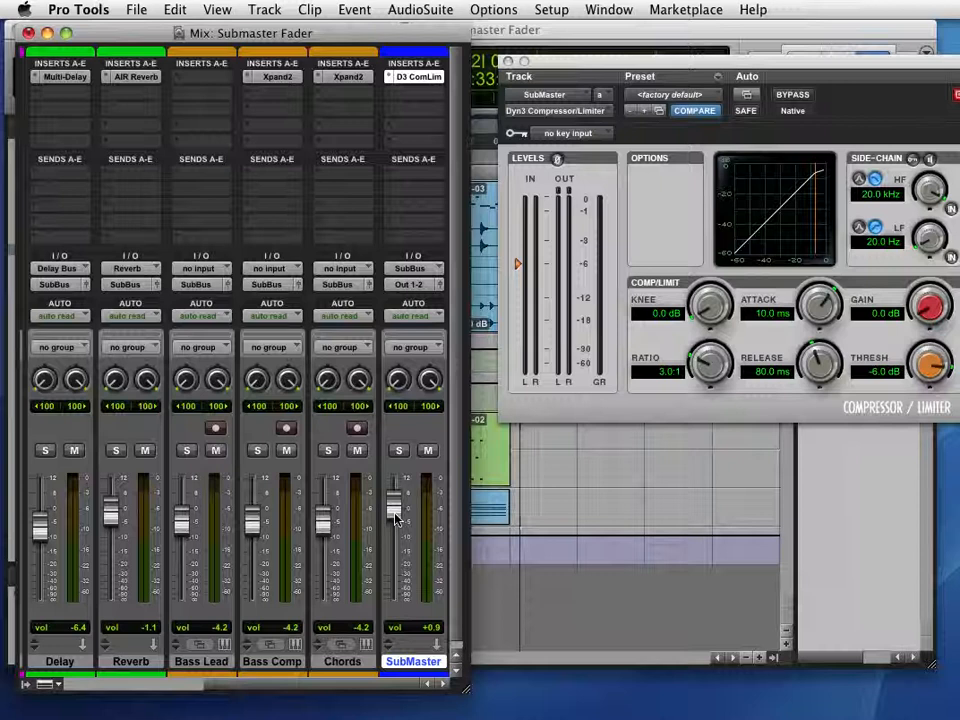
left_click_drag(396, 526, 397, 541)
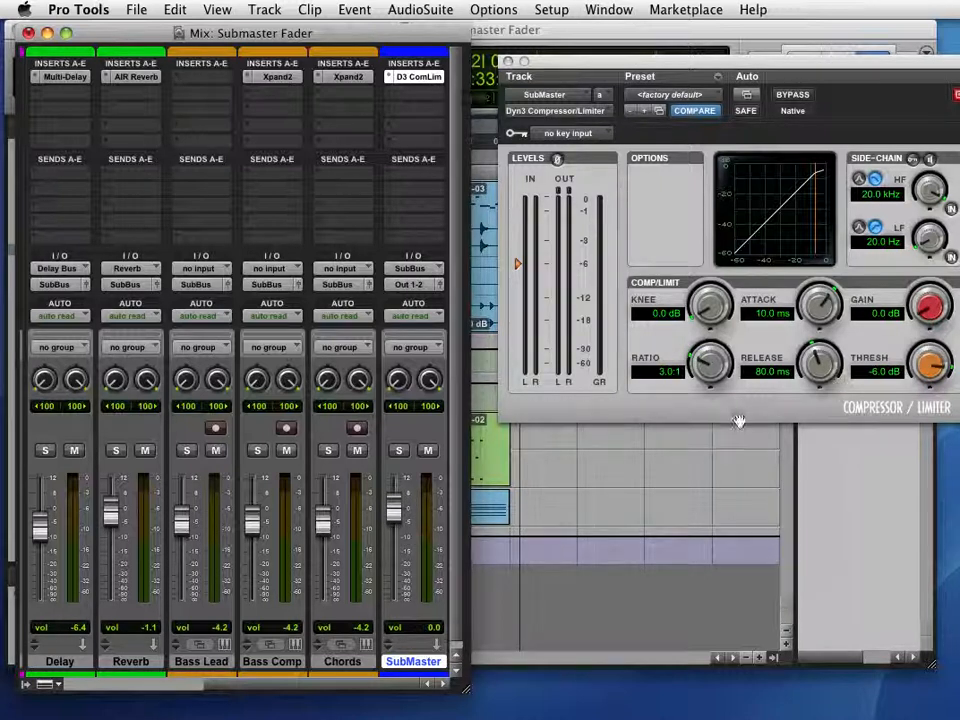
- Play the session from bar 17 in the Edit window to check the compressor's levels
left_click(570, 27)
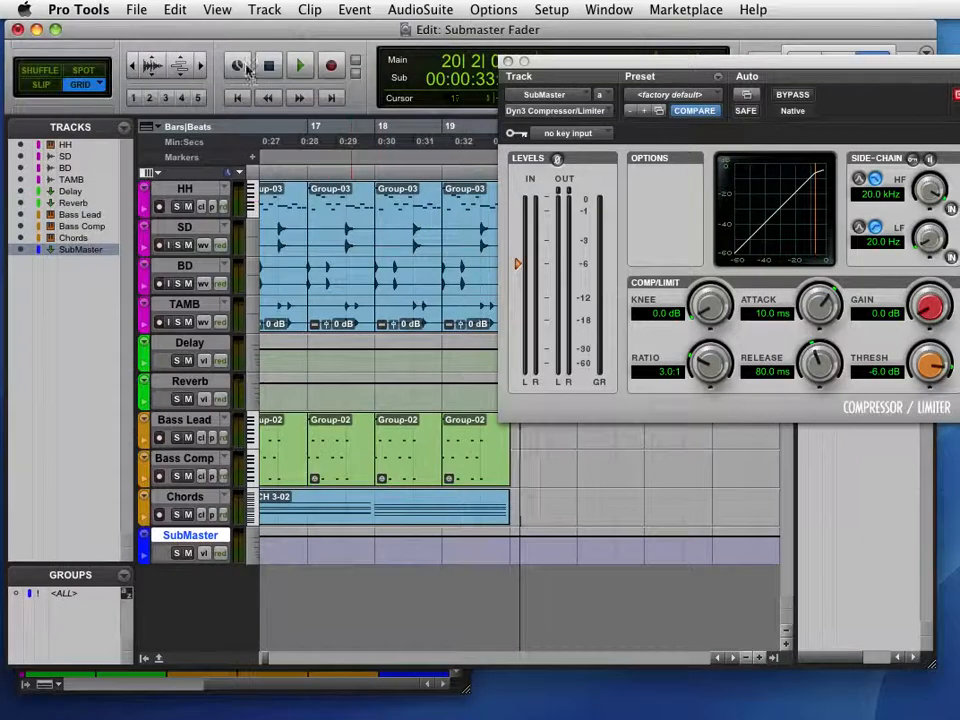
left_click(279, 160)
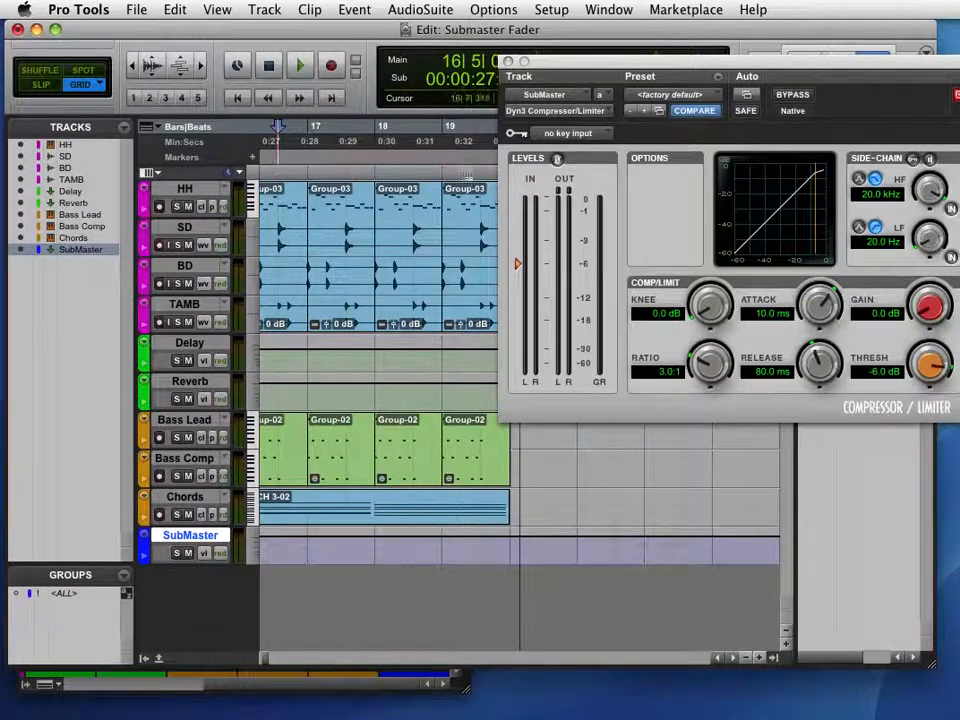
left_click(311, 163)
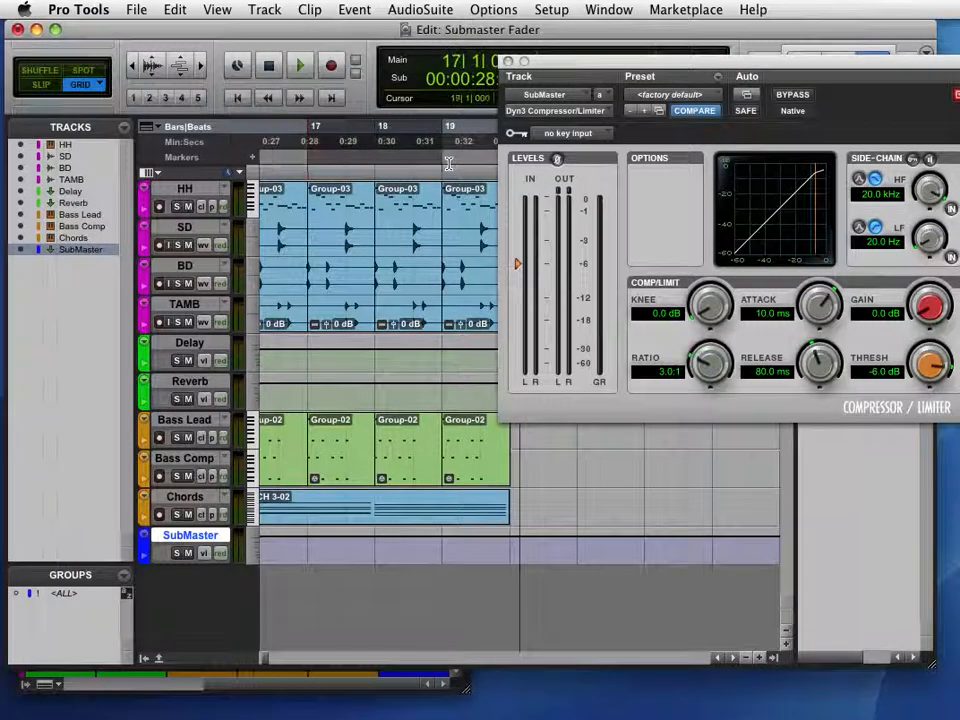
left_click(302, 66)
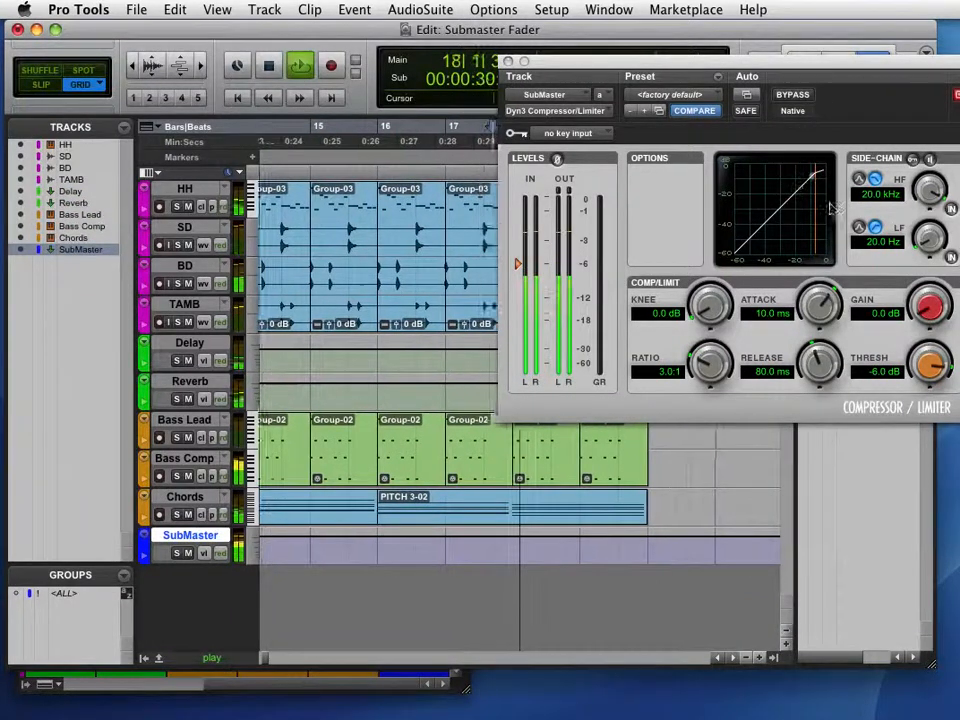
key("space")
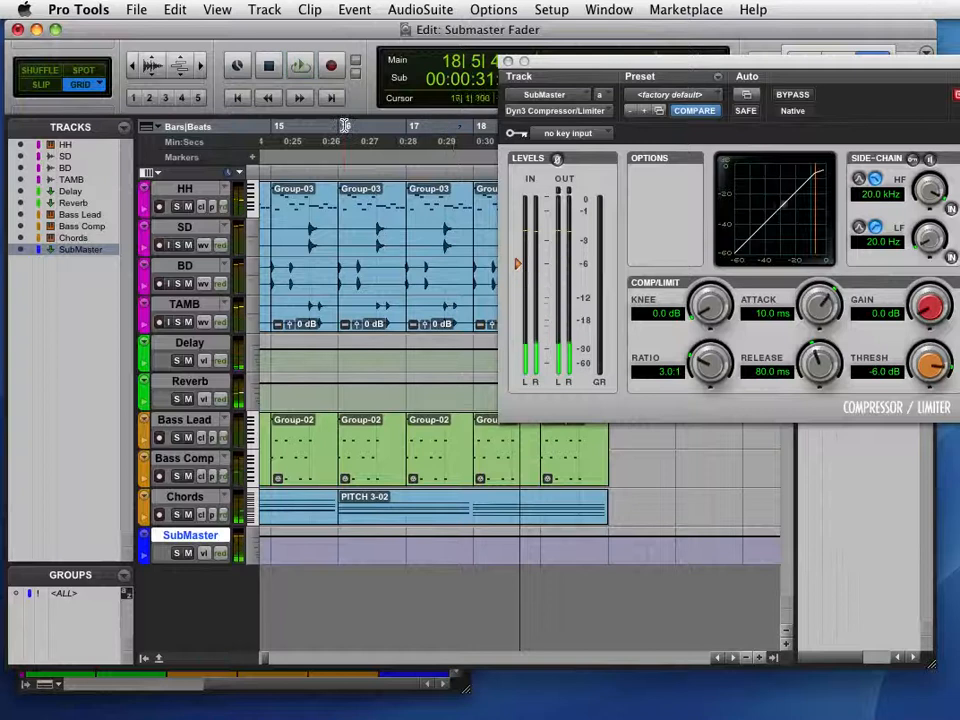
- Play from bar 16 with the Mix window in view and adjust the compressor's threshold, ending at -6.7 dB
left_click_drag(344, 125, 466, 185)
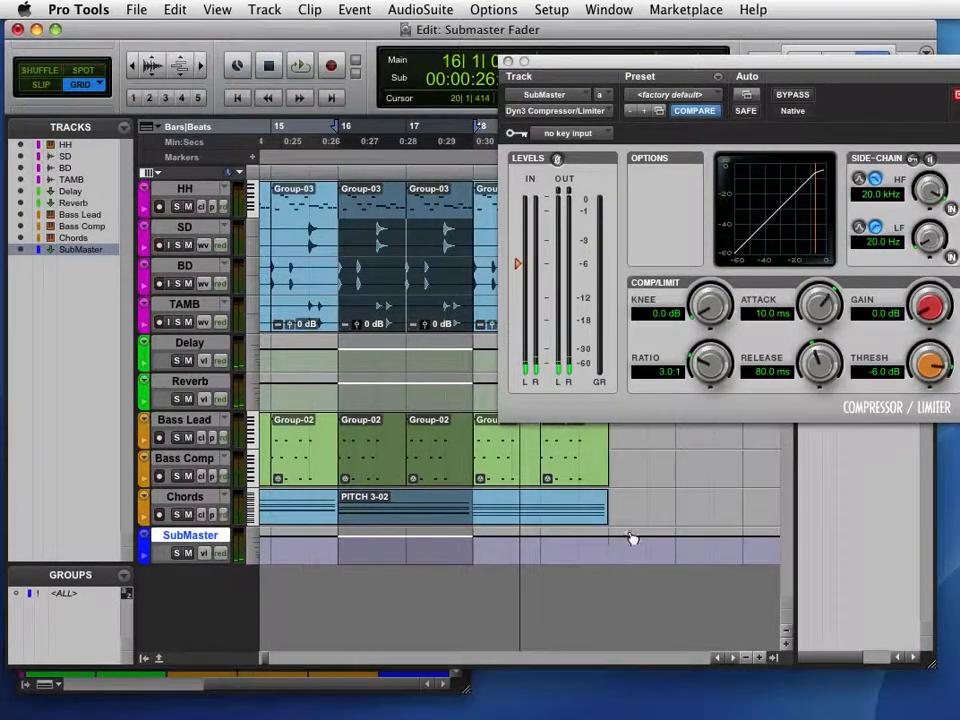
key("space")
key("super+equal")
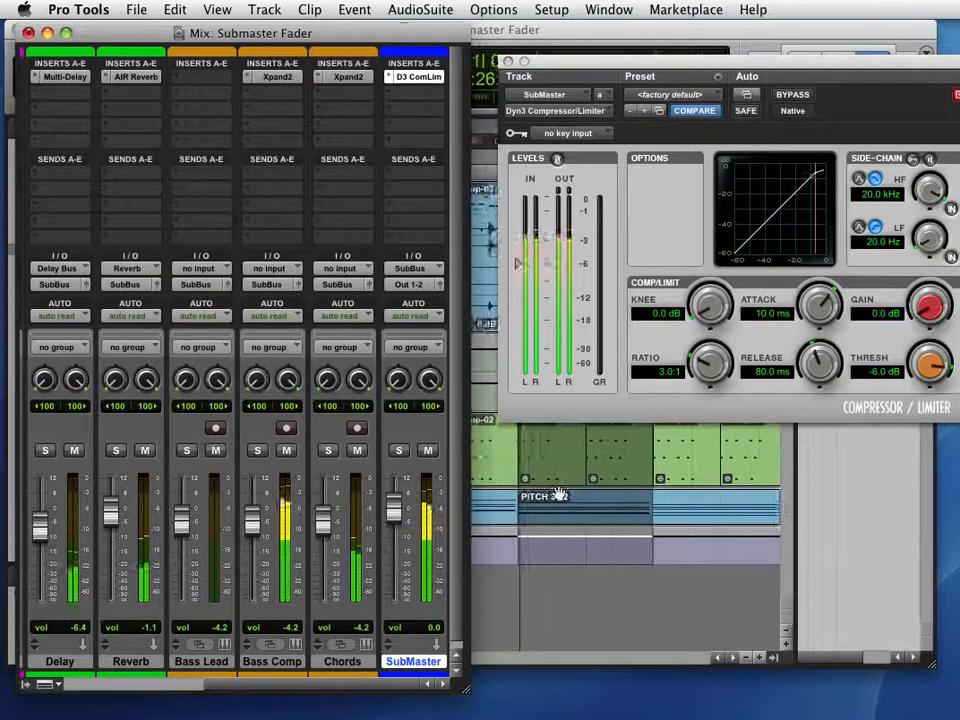
left_click_drag(519, 267, 521, 338)
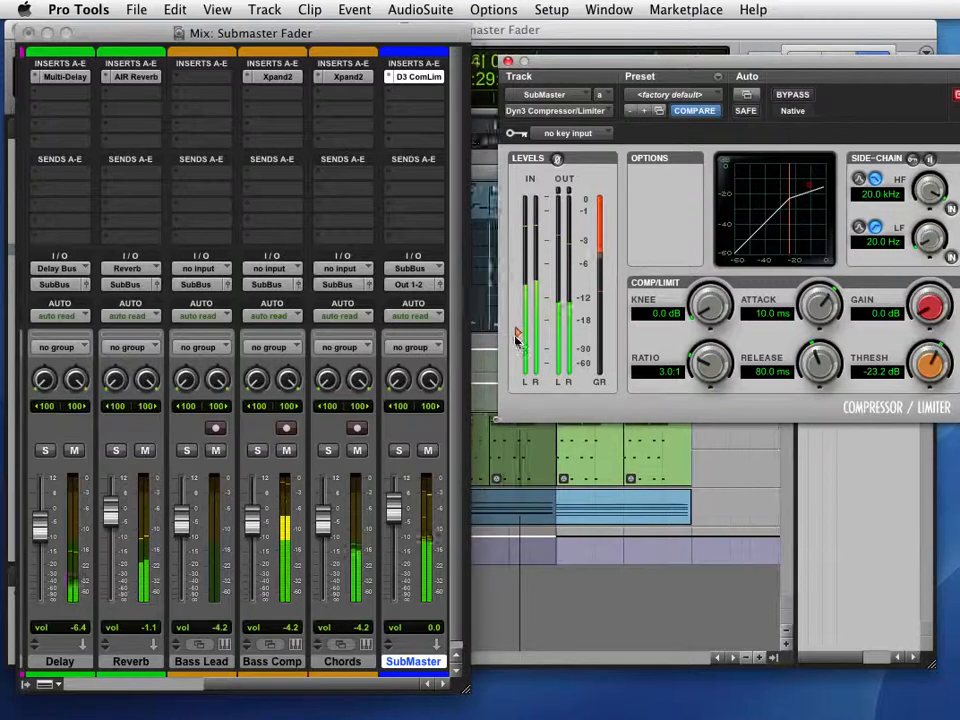
left_click_drag(516, 329, 517, 281)
left_click(883, 392)
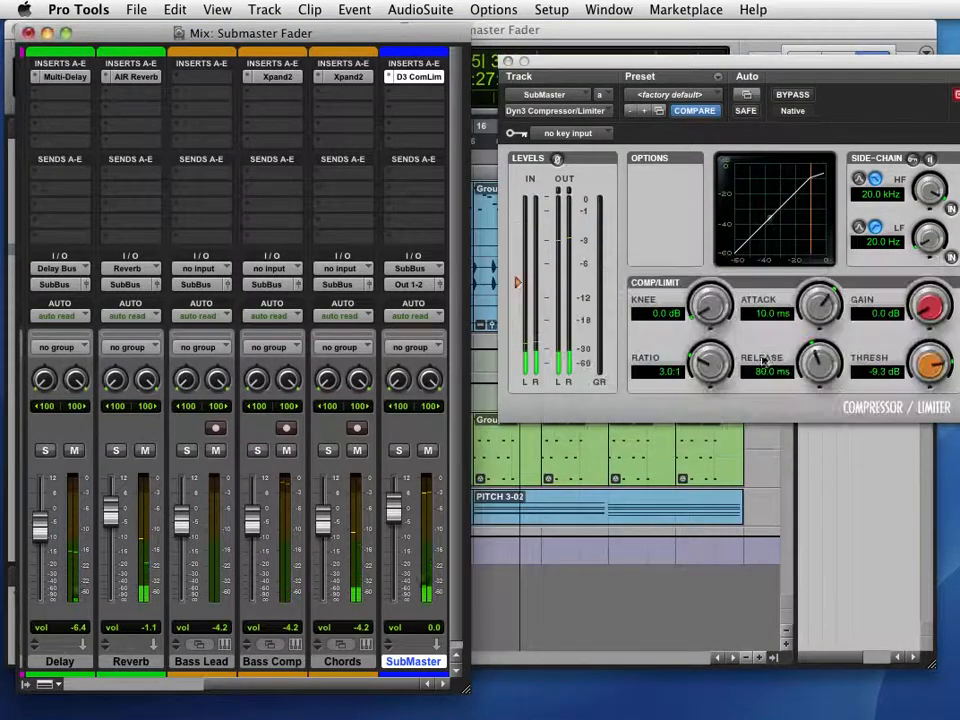
left_click_drag(519, 281, 519, 270)
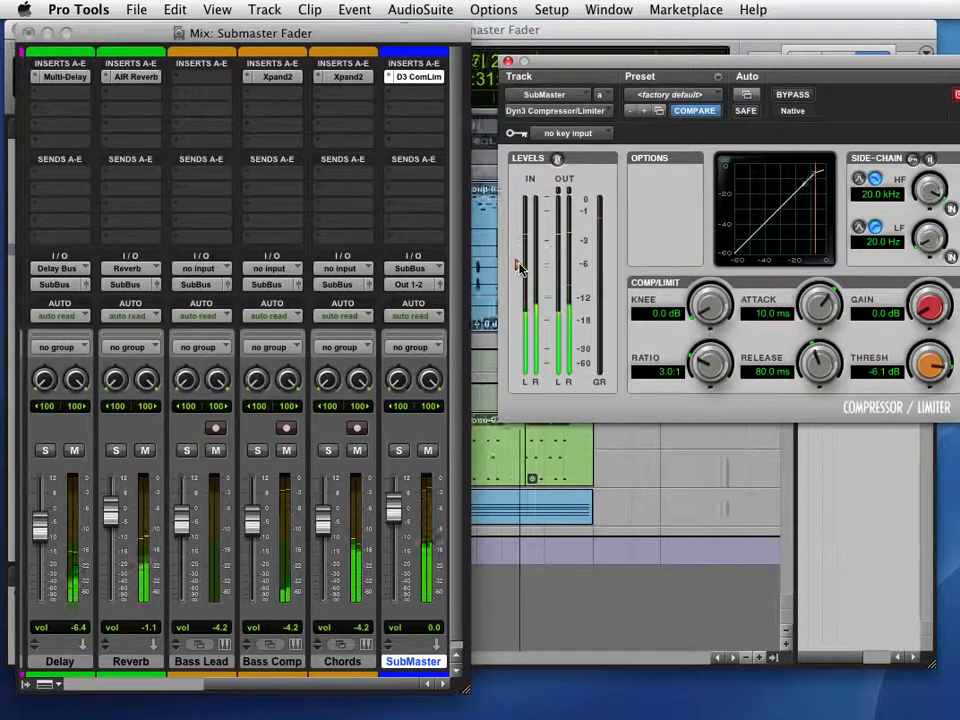
left_click_drag(519, 270, 519, 274)
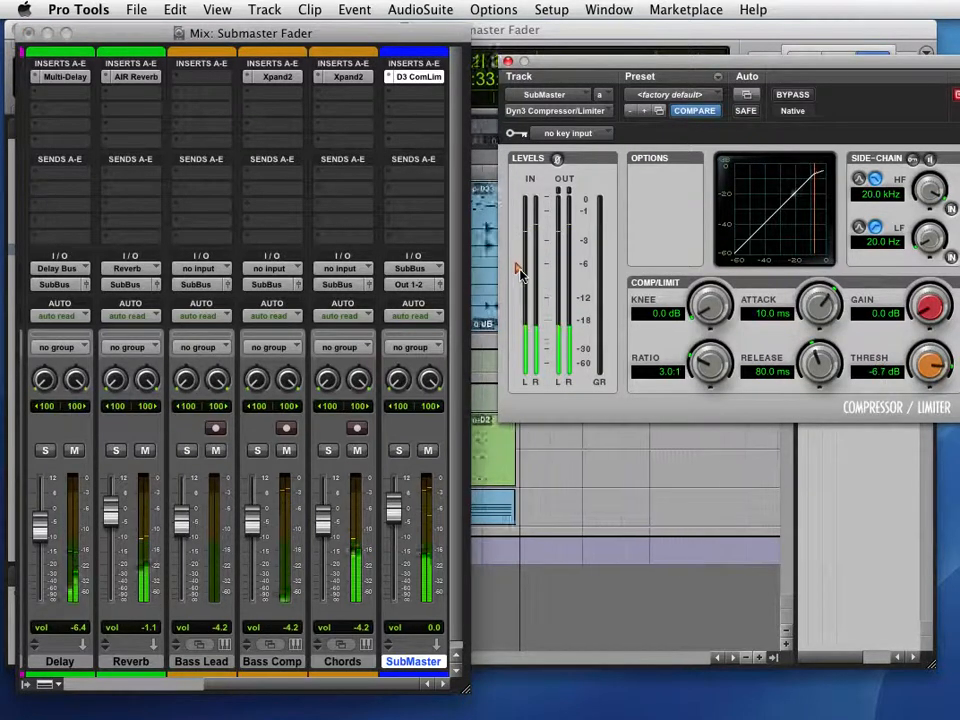
- Replay the session from bar 17 and bring the Mix window forward to watch the SubMaster's levels
left_click(535, 655)
key("space")
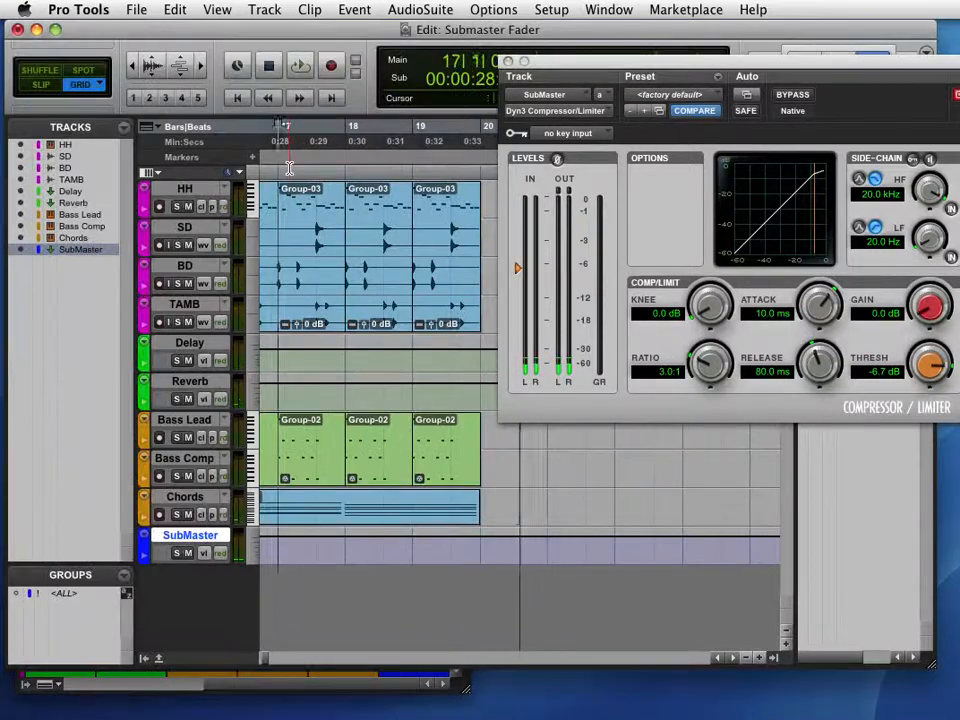
key("space")
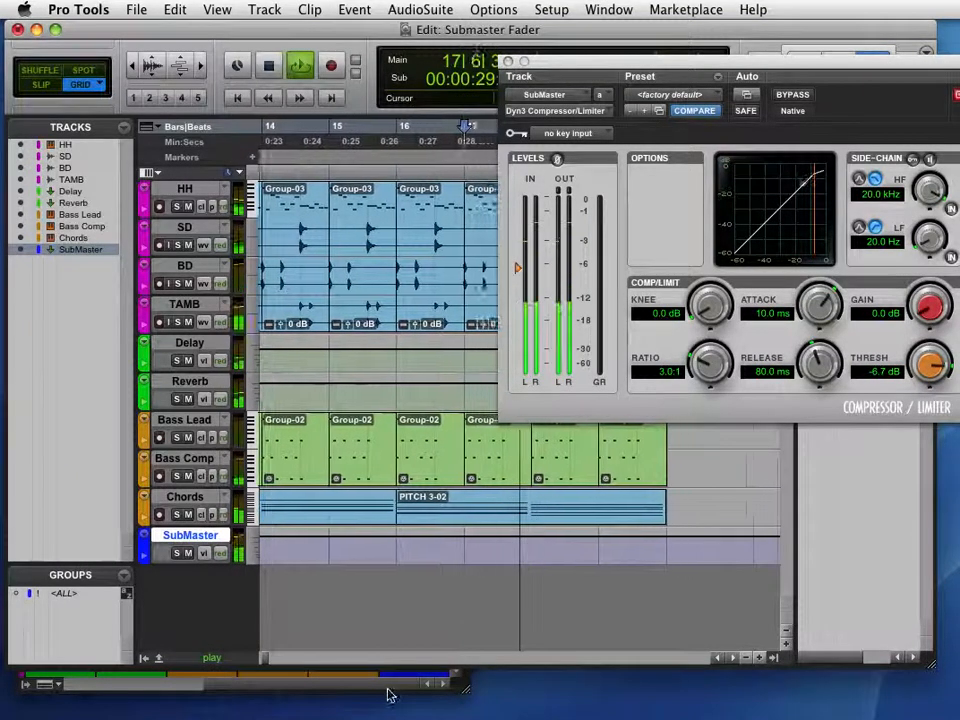
left_click(389, 689)
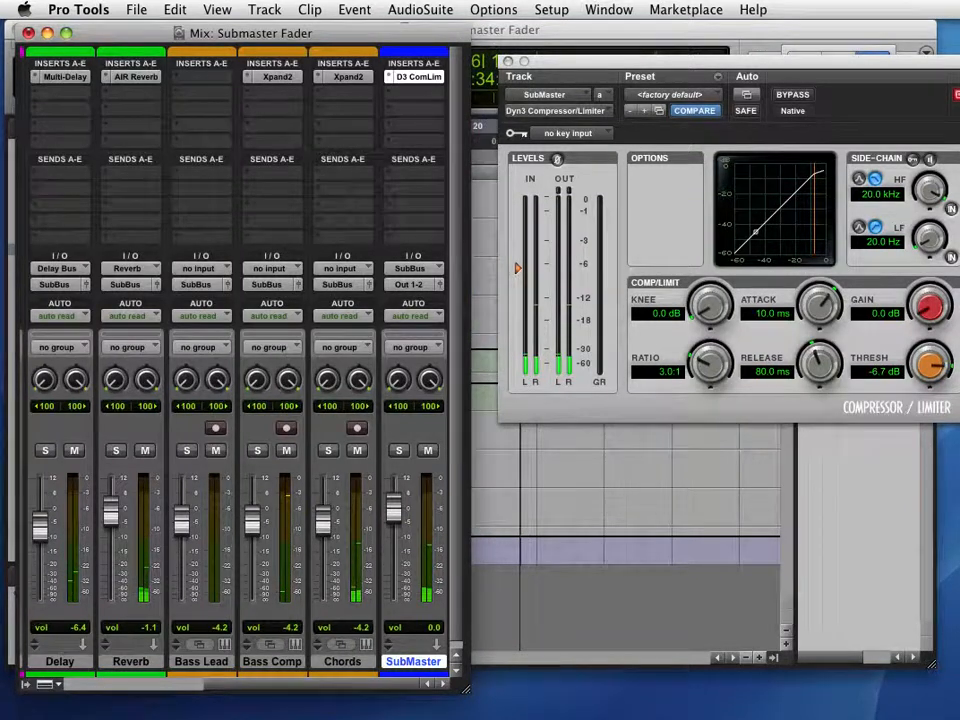
- Widen the Mix window to show all tracks from HH to SubMaster and start playback
left_click_drag(263, 688, 64, 688)
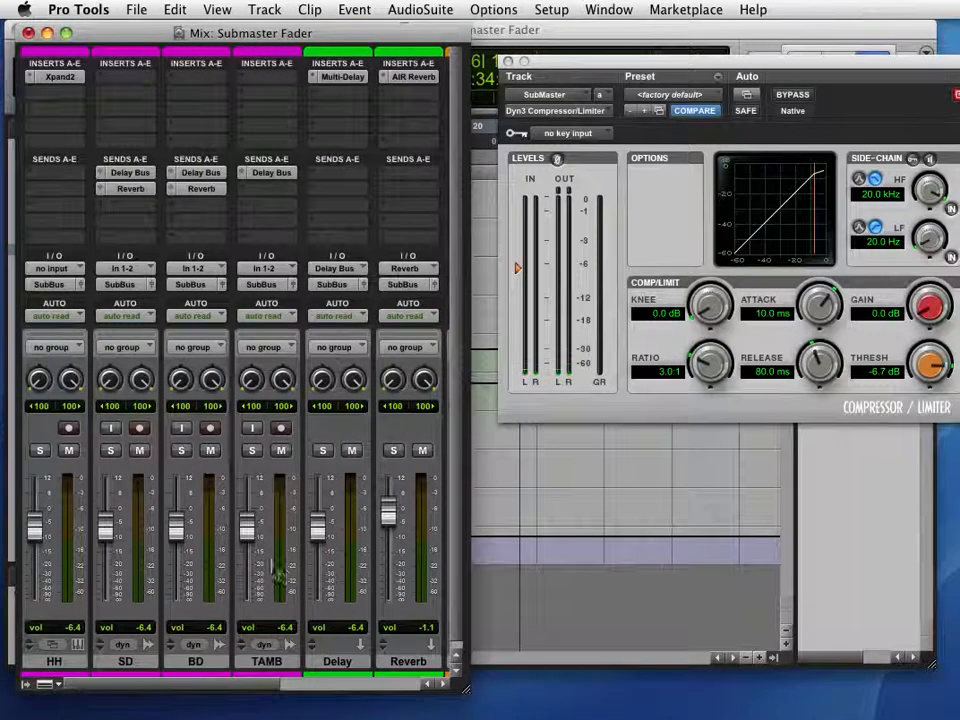
left_click_drag(468, 695, 840, 700)
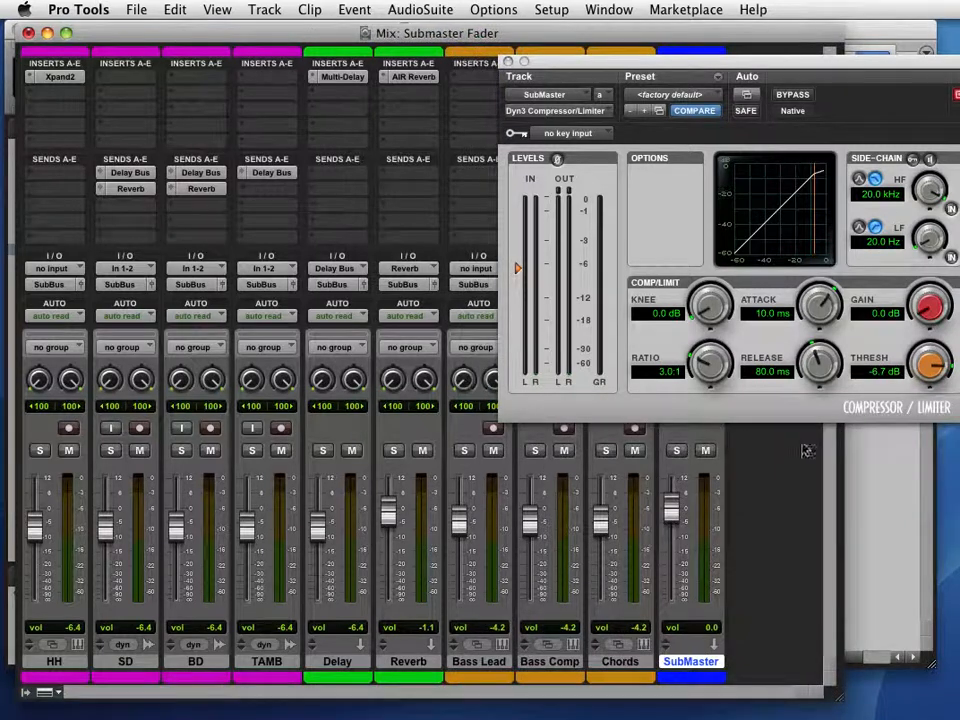
key("super+equal")
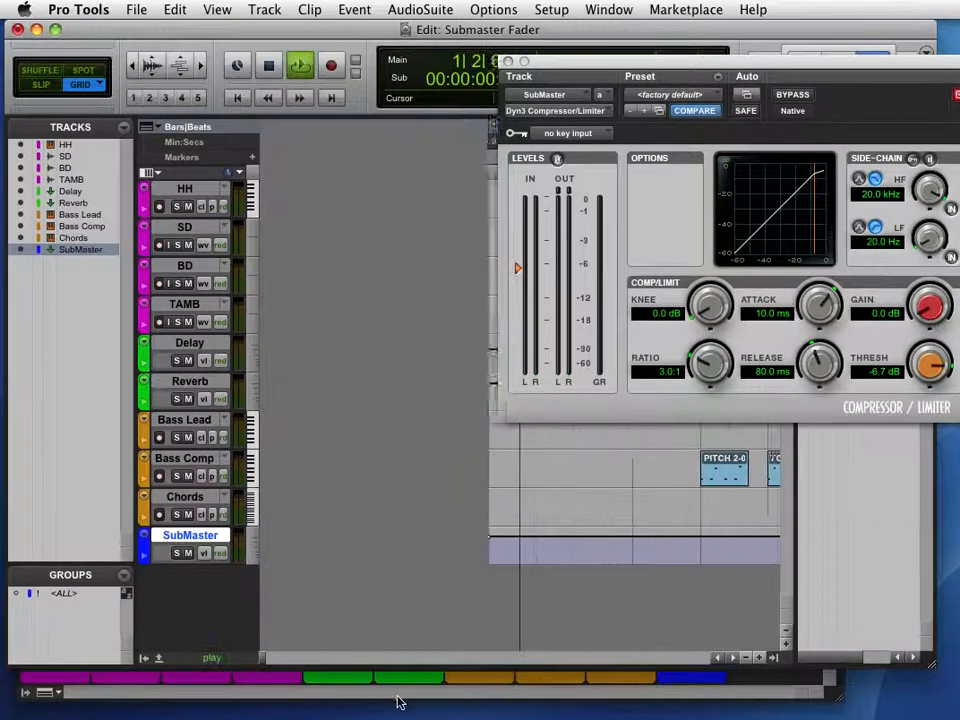
key("super+equal")
key("space")
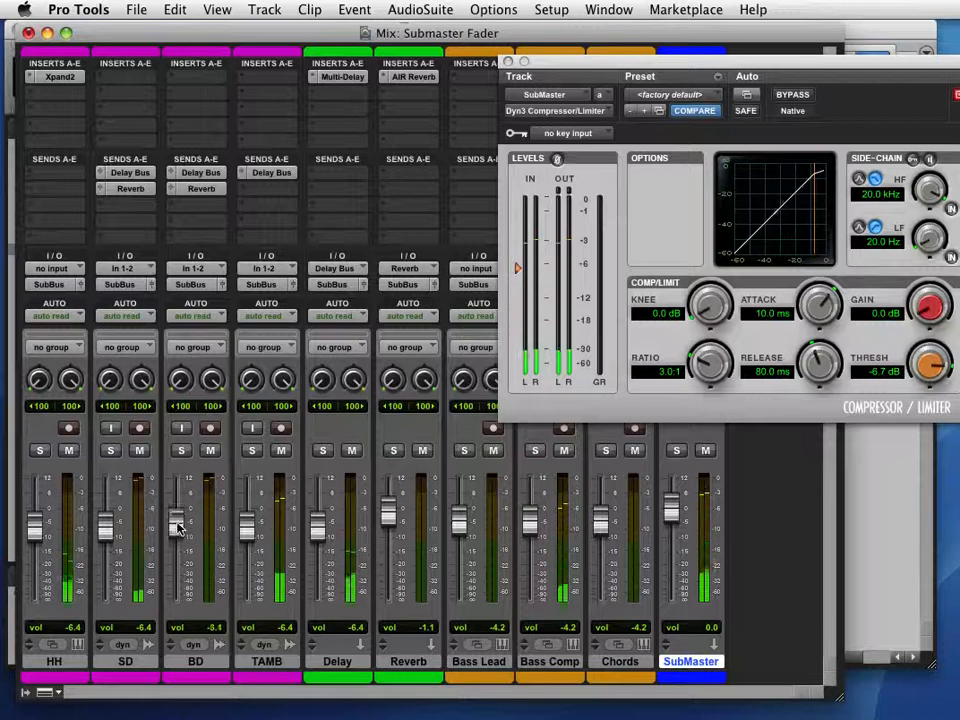
- During playback, boost the BD track's fader to +6.4 dB and set the compressor's threshold to -7.9 dB
left_click_drag(176, 521, 176, 498)
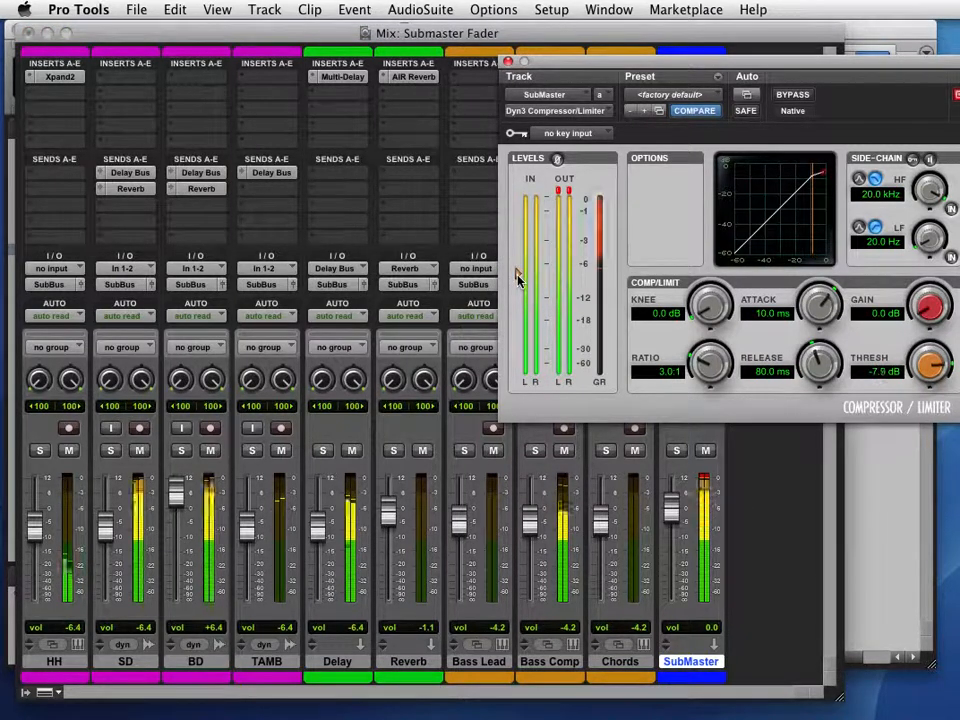
left_click_drag(519, 273, 519, 280)
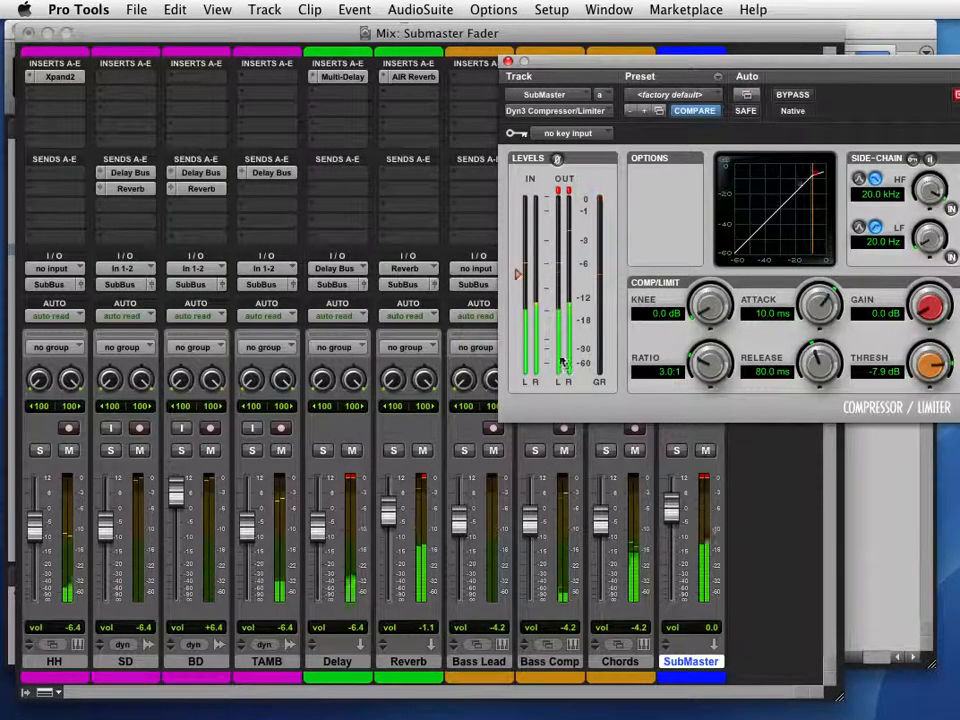
- Lower the BD track's fader to -5.5 dB and clear the compressor's output clip indicators
left_click_drag(176, 507, 177, 527)
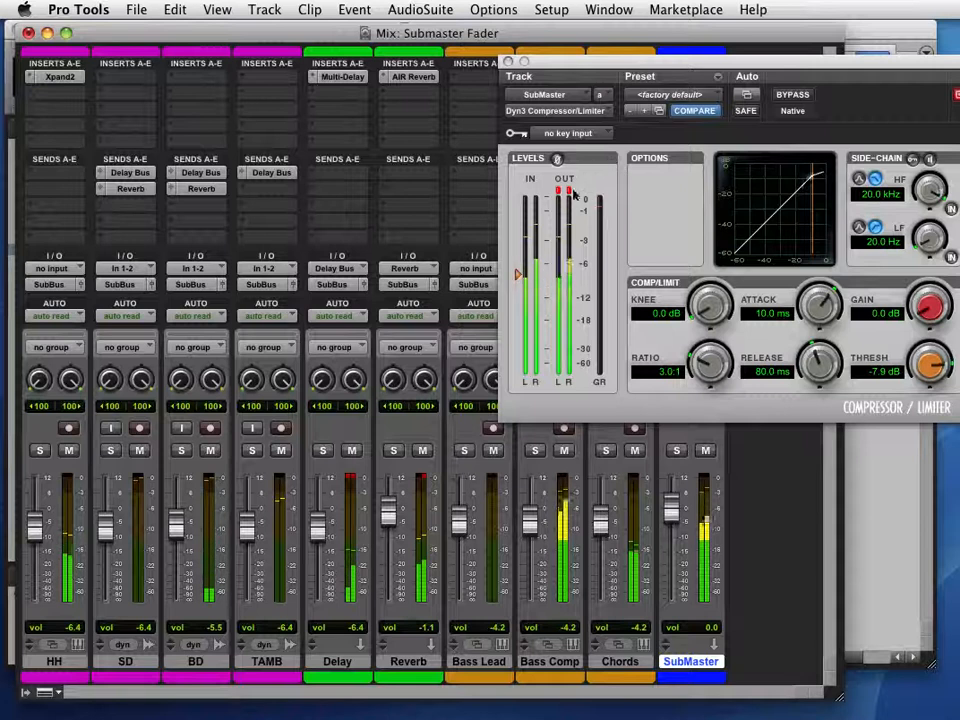
left_click(590, 212)
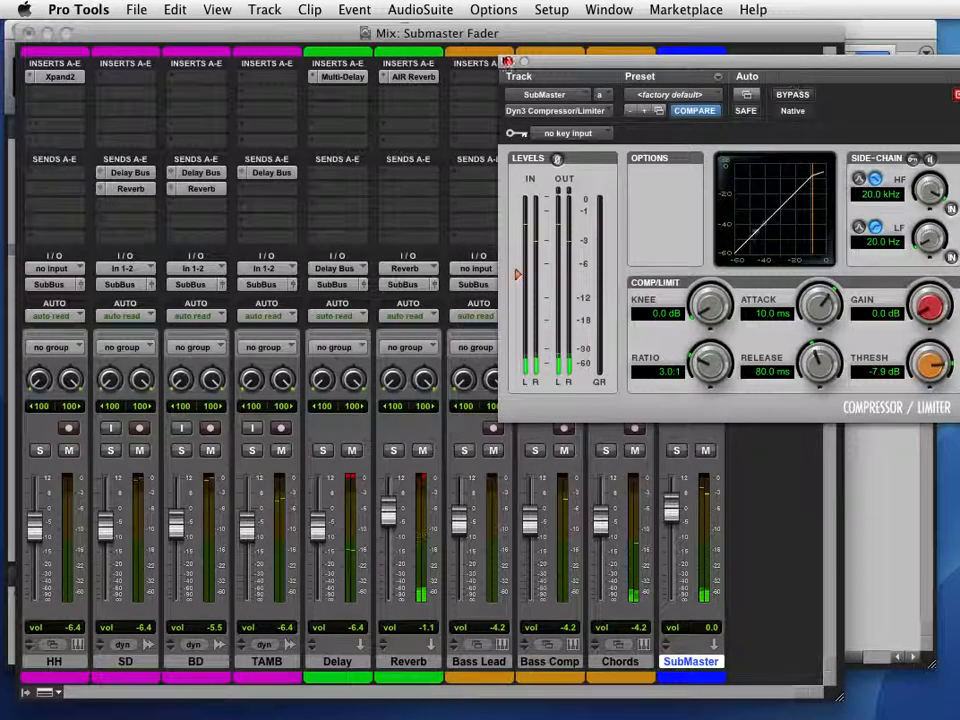
- Close the compressor window and return to the Edit window, showing the arrangement from bar 10 onward
left_click(507, 62)
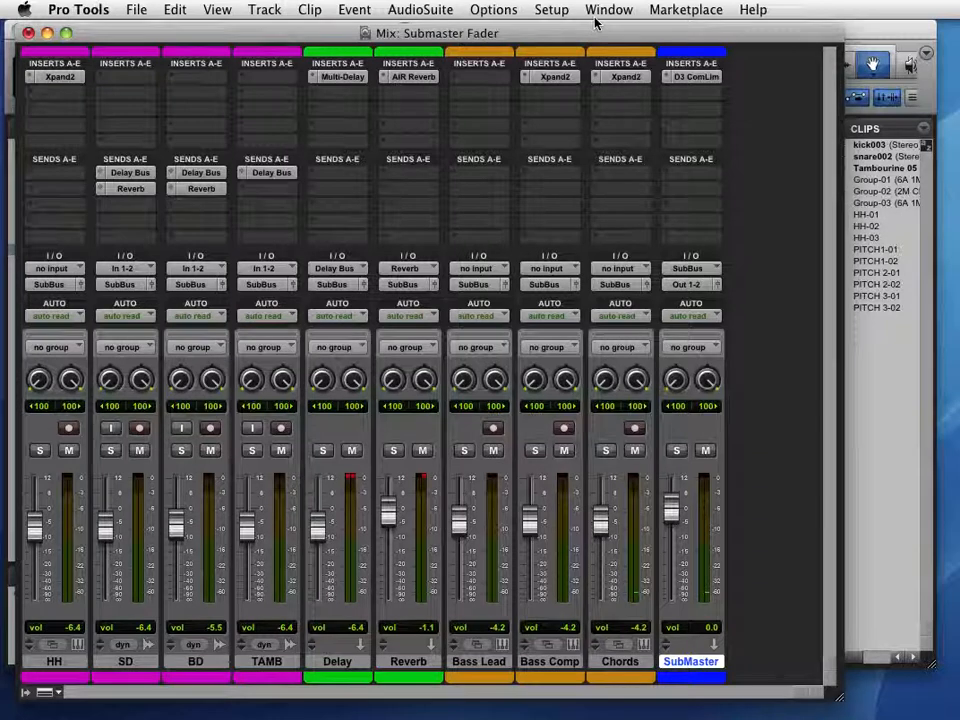
key("super+equal")
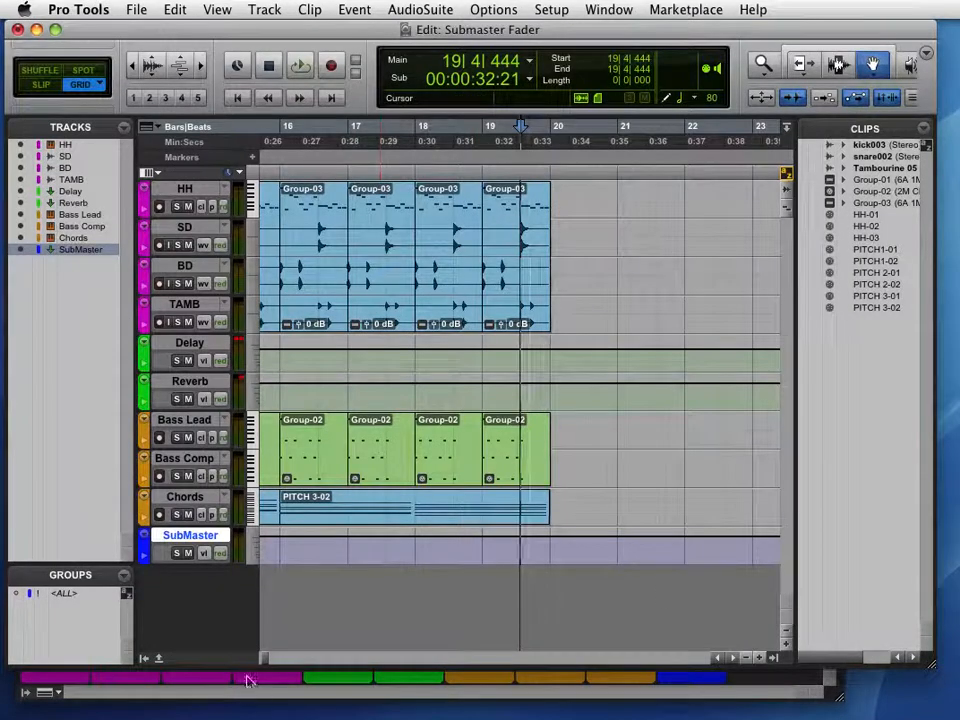
scroll(250, 663, "left", 5)
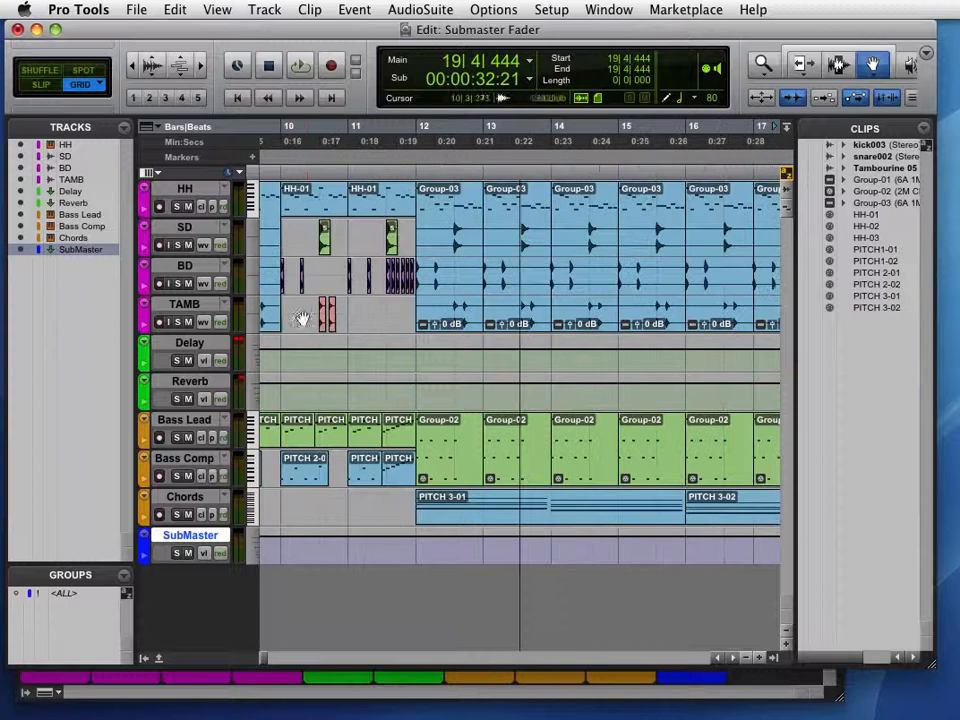
- Add volume automation breakpoints on the SubMaster track at bars 4 and 2, pulling the bar 2 point down to minimum
scroll(265, 665, "left", 5)
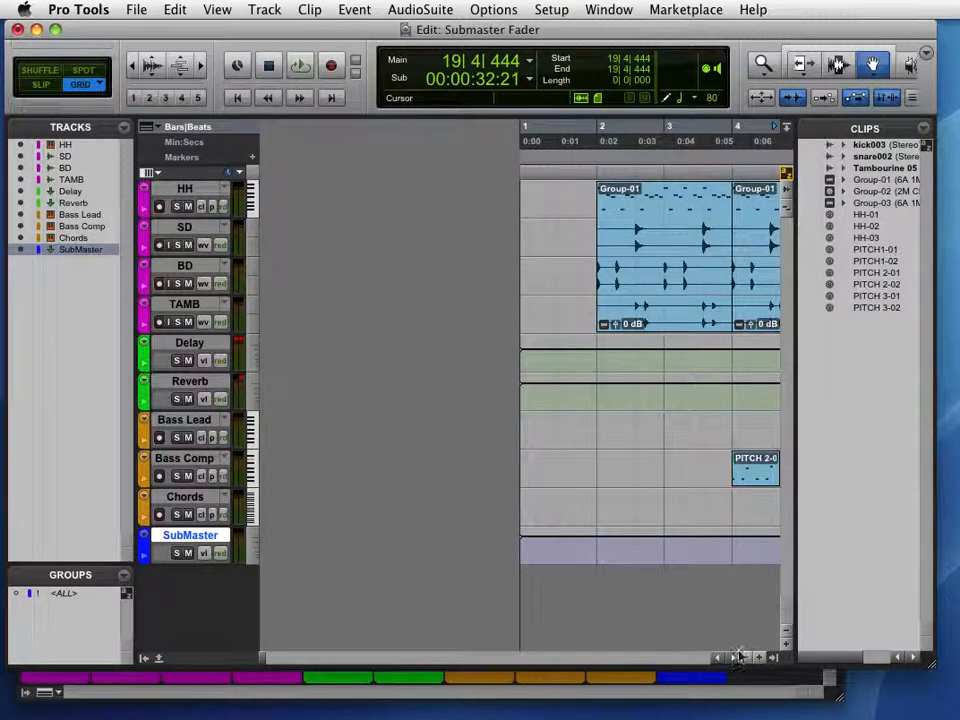
scroll(737, 659, "right", 2)
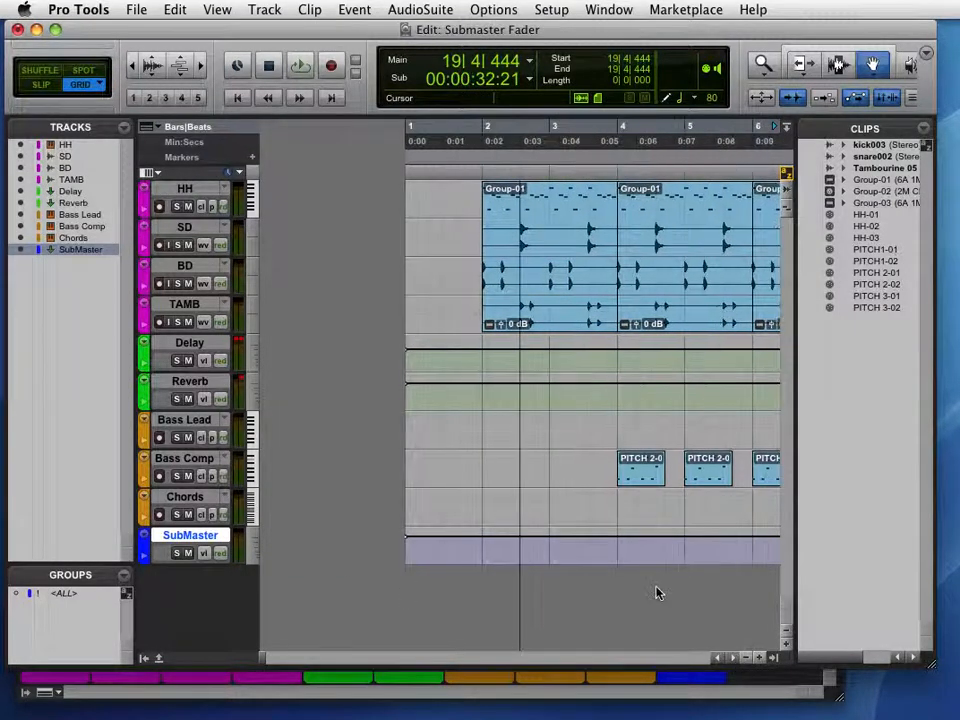
left_click(619, 538)
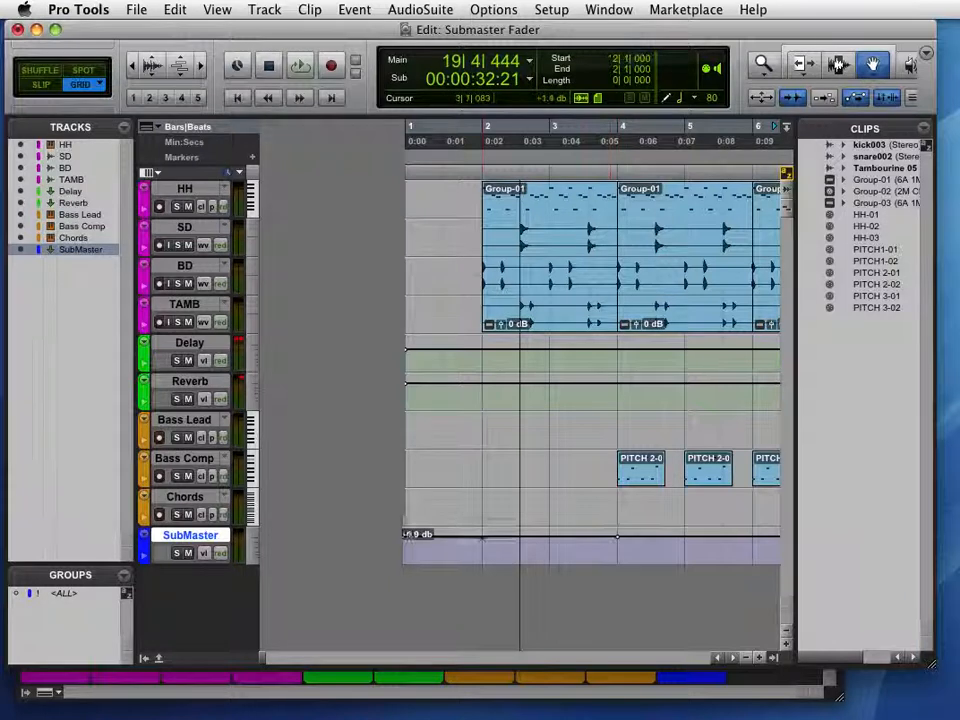
mouse_move(484, 539)
left_mouse_down()
mouse_move(470, 550)
mouse_move(482, 562)
left_mouse_up()
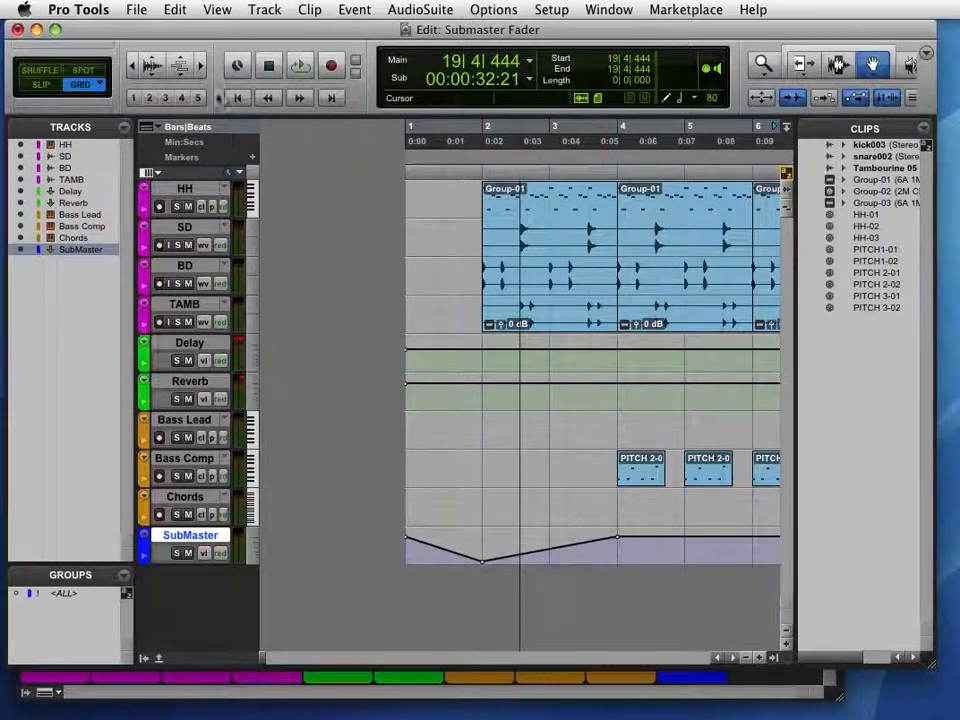
- Lower the SubMaster volume breakpoint at the session start to minimum so the fade-in begins from silence
key("F7")
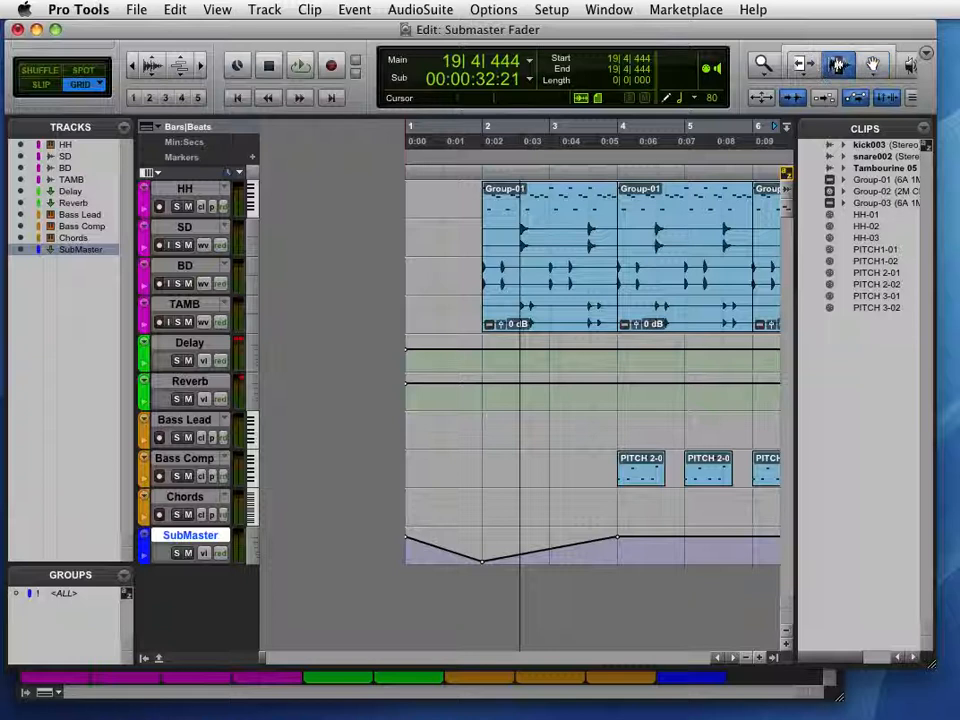
left_click(420, 541)
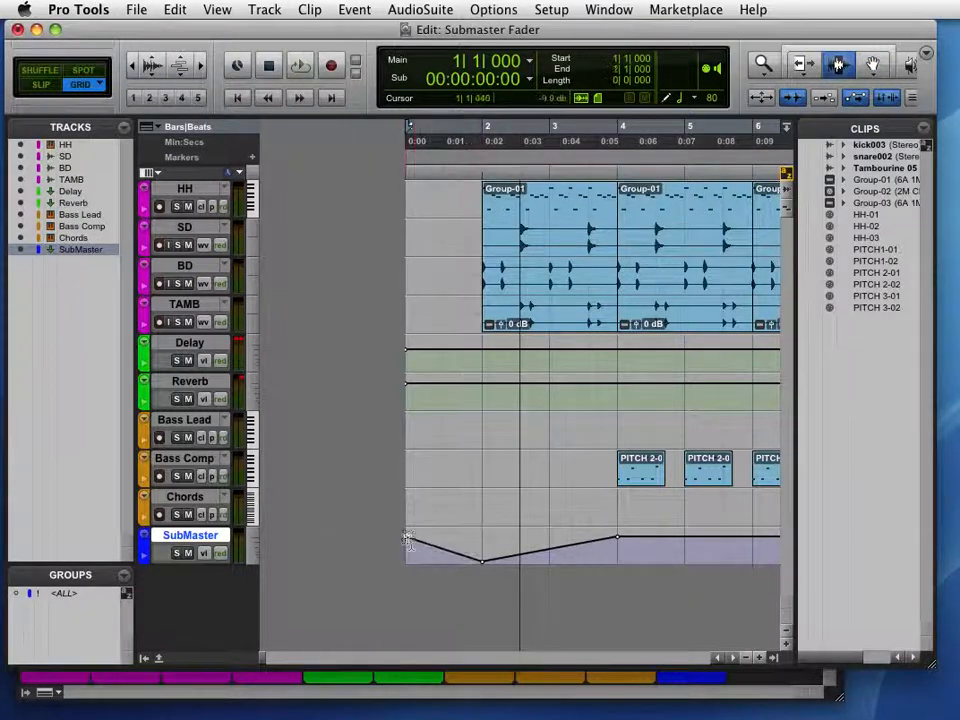
left_click(872, 66)
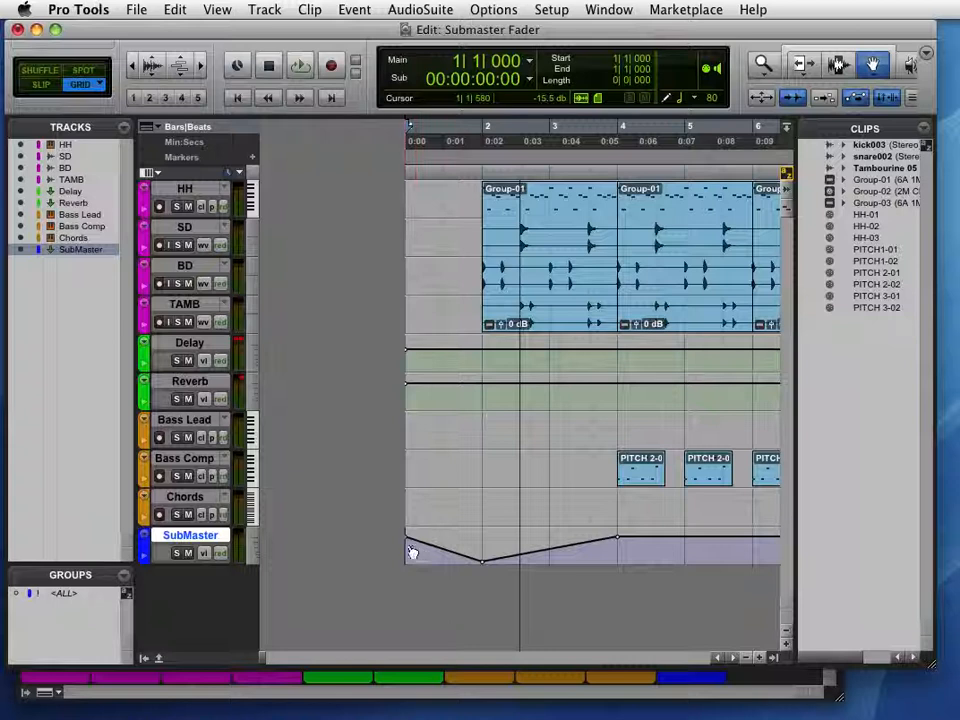
left_click_drag(408, 543, 407, 563)
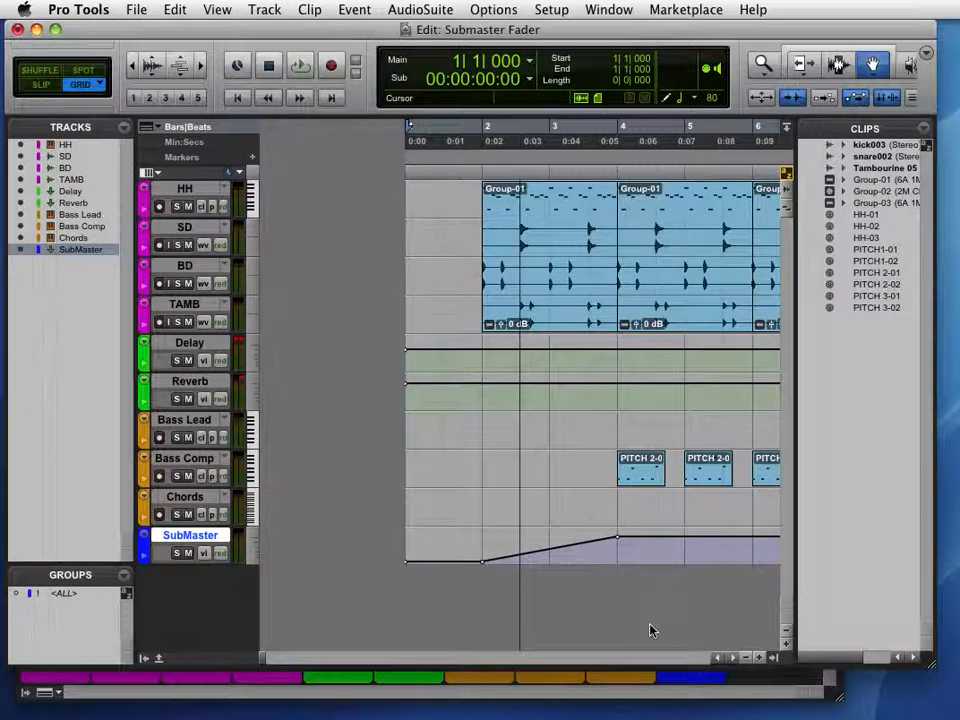
- Create a SubMaster volume fade-out from a breakpoint at bar 18 down to minimum at bar 20, where the clips end
left_click(689, 660)
left_click(689, 660)
left_click(689, 660)
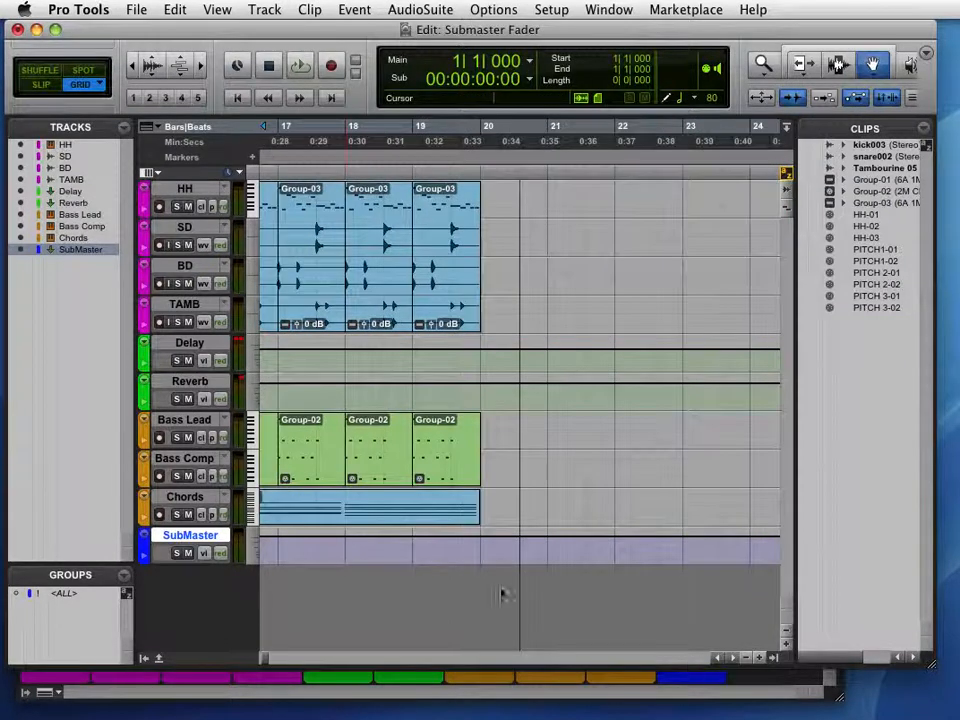
left_click(346, 538)
left_click_drag(482, 538, 480, 562)
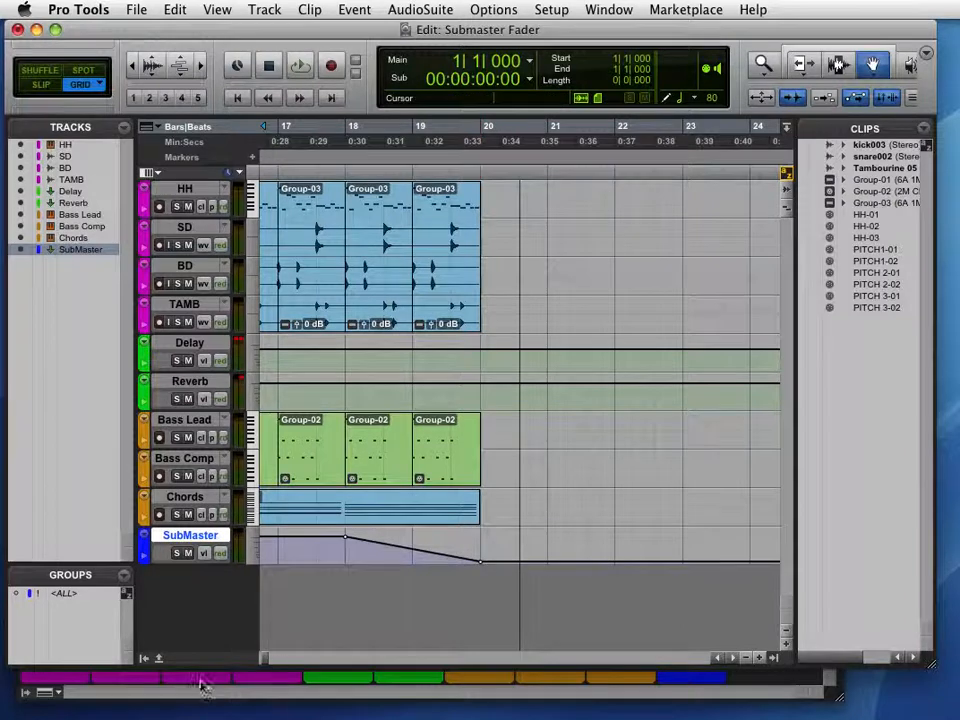
- Play the session from bar 17 and bring the Mix window forward to watch the SubMaster fader during the fade-out
left_click(271, 163)
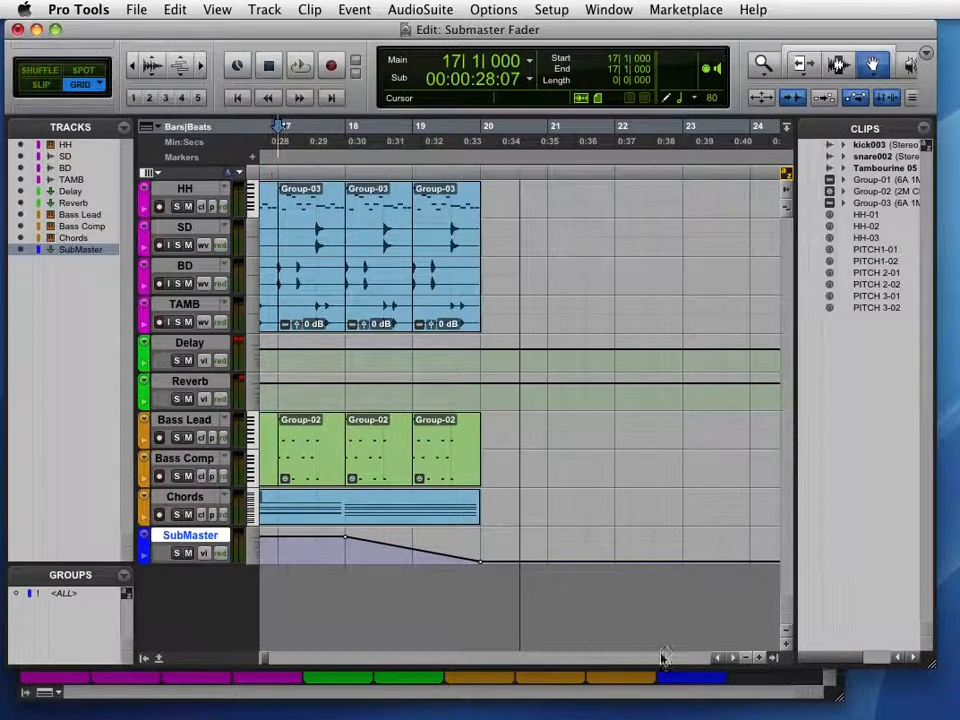
left_click(677, 694)
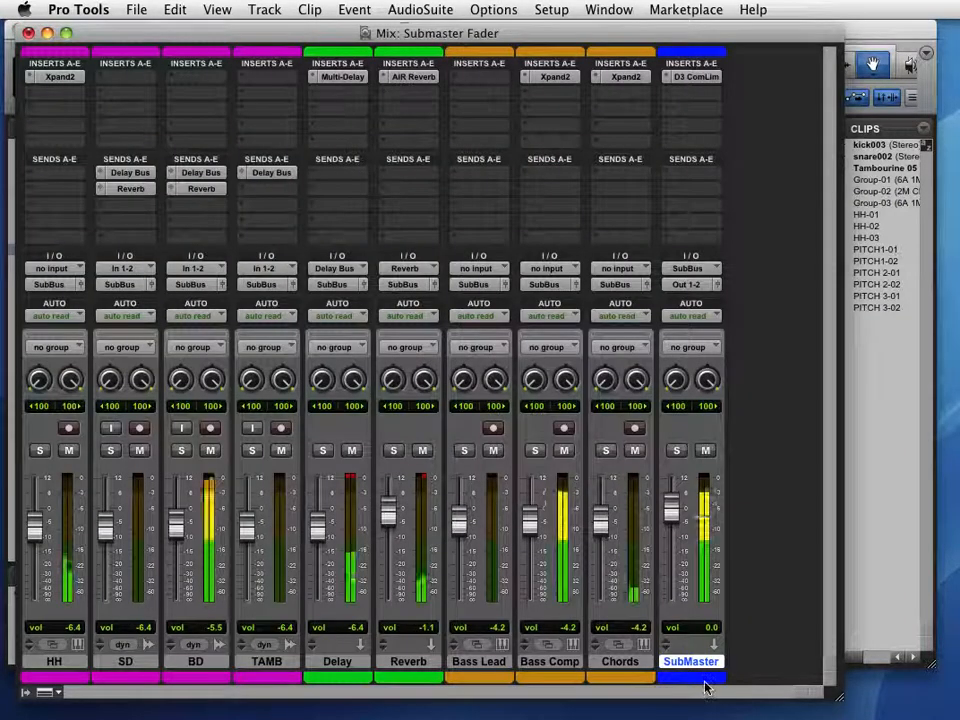